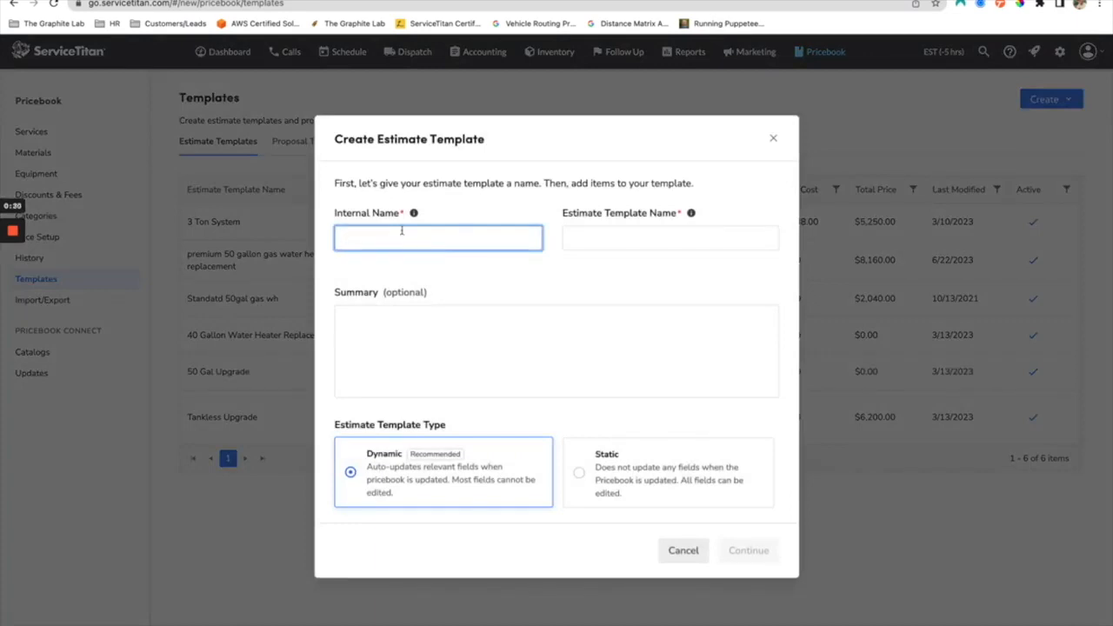
# Step: Enter "40 Gallon Water Heater - Good" as both the internal name and the estimate template name
pyautogui.moveTo(413, 216)
pyautogui.write('40 Gallon Water Heat')
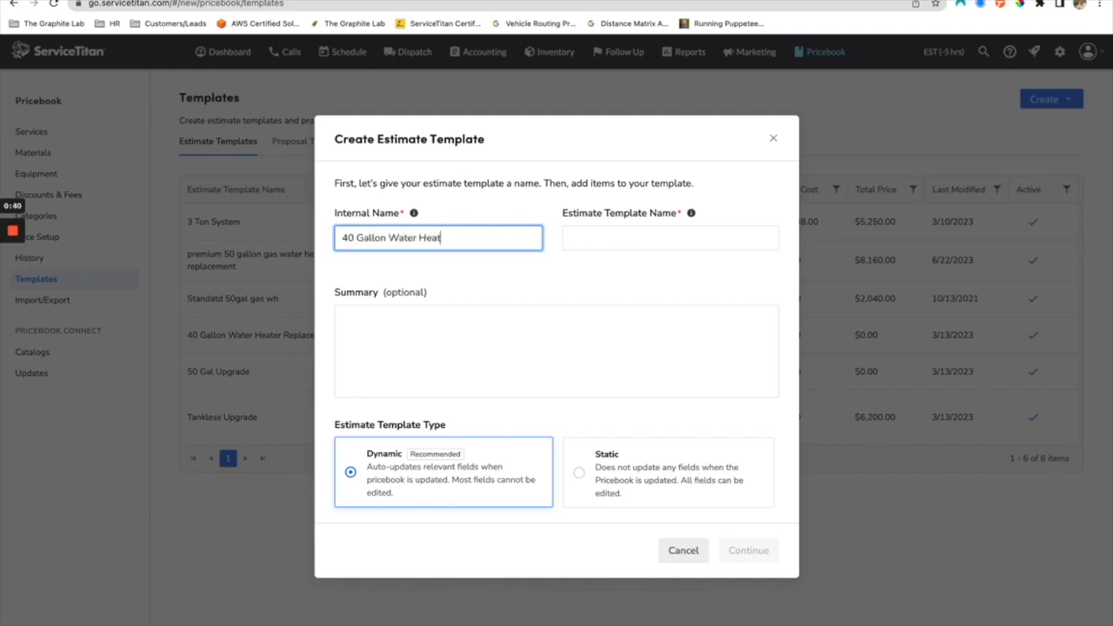
pyautogui.write('er - Good')
pyautogui.click(615, 246)
pyautogui.moveTo(505, 242); pyautogui.dragTo(302, 247)
pyautogui.hotkey('ctrl', 'c')
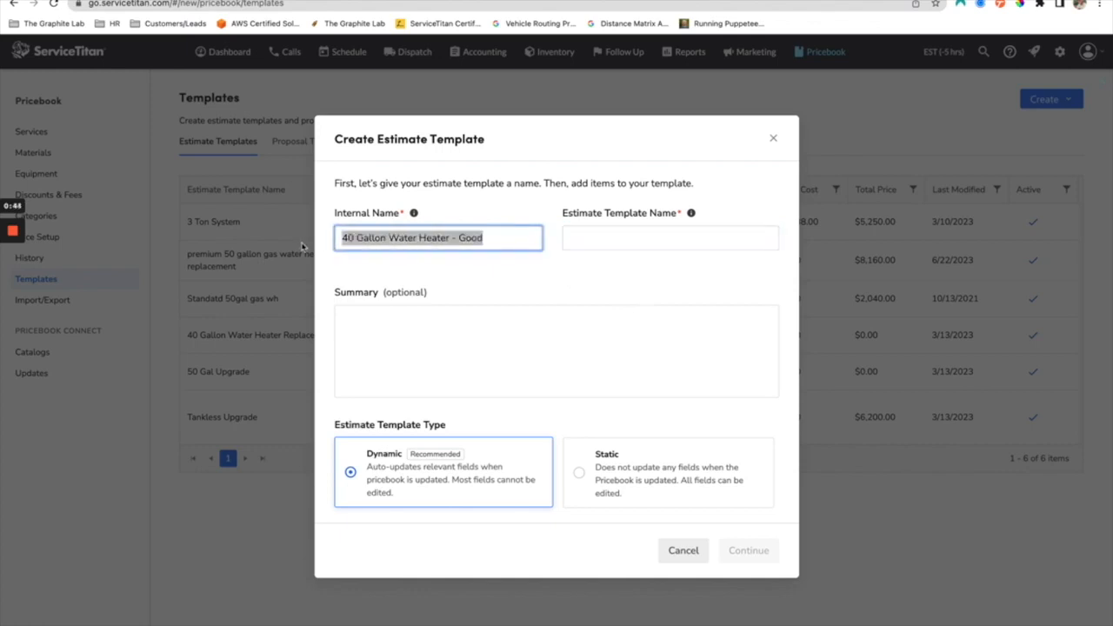
pyautogui.click(691, 245)
pyautogui.hotkey('ctrl', 'v')
# Step: Write the summary "Replacing a 40 Gallon Water Heater" and continue to the template's items with the Dynamic type kept
pyautogui.click(462, 328)
pyautogui.write('Reo')
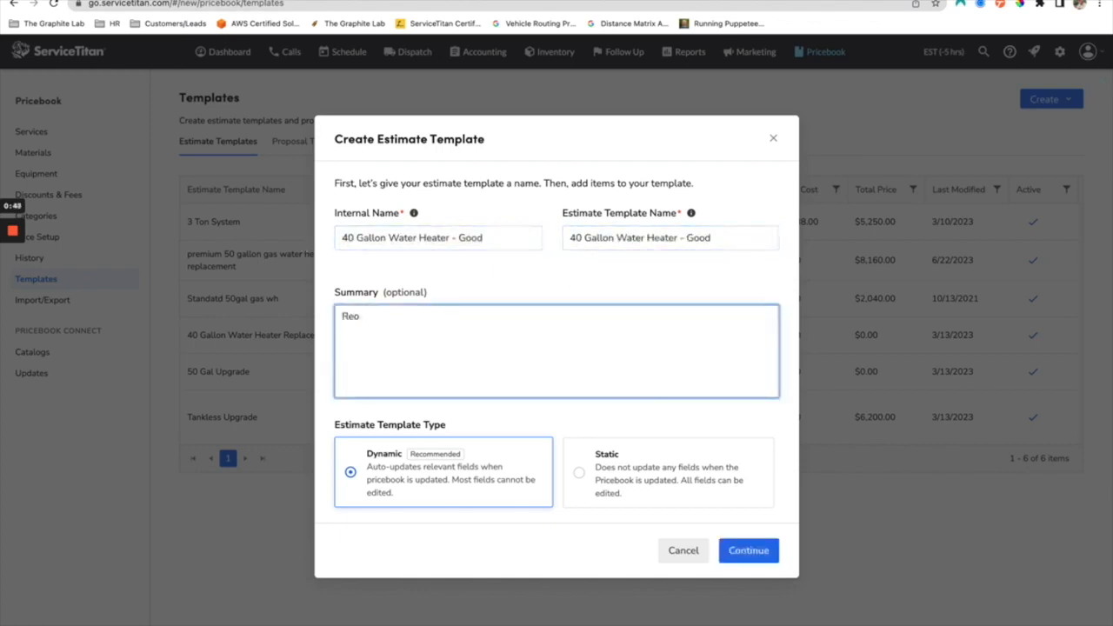
pyautogui.write('plalacing a 40 Gallon ')
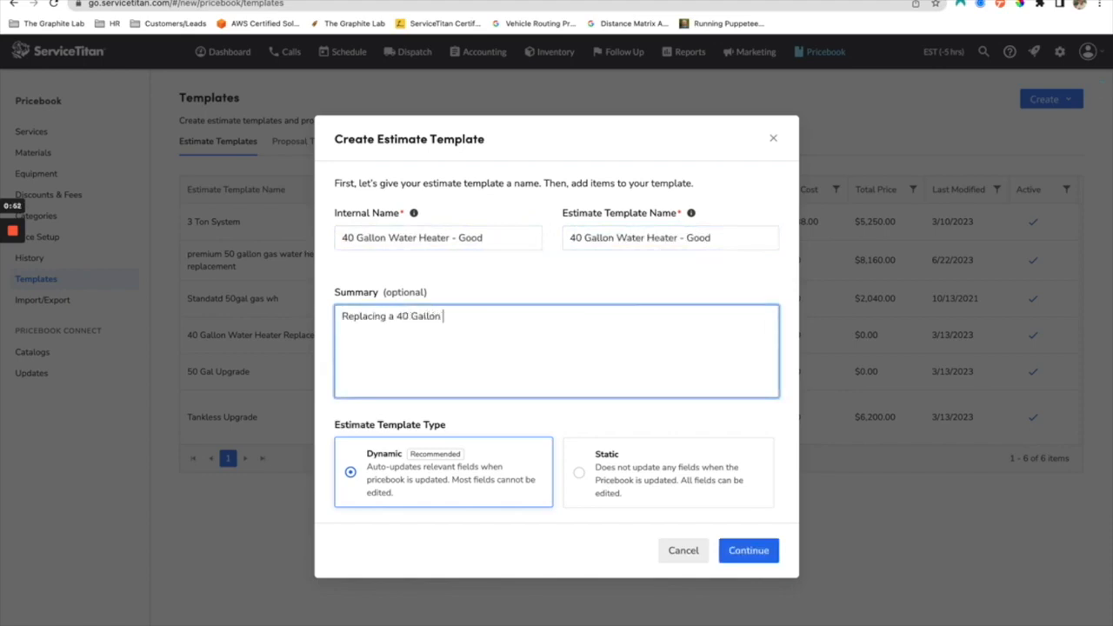
pyautogui.write('Water Heater')
pyautogui.click(502, 561)
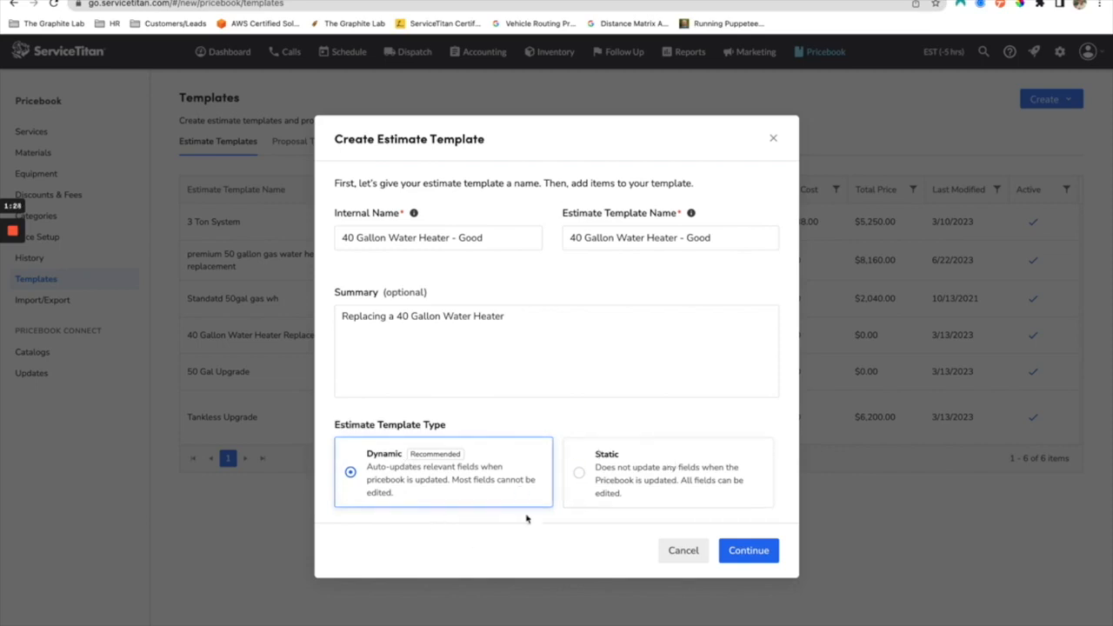
pyautogui.click(767, 557)
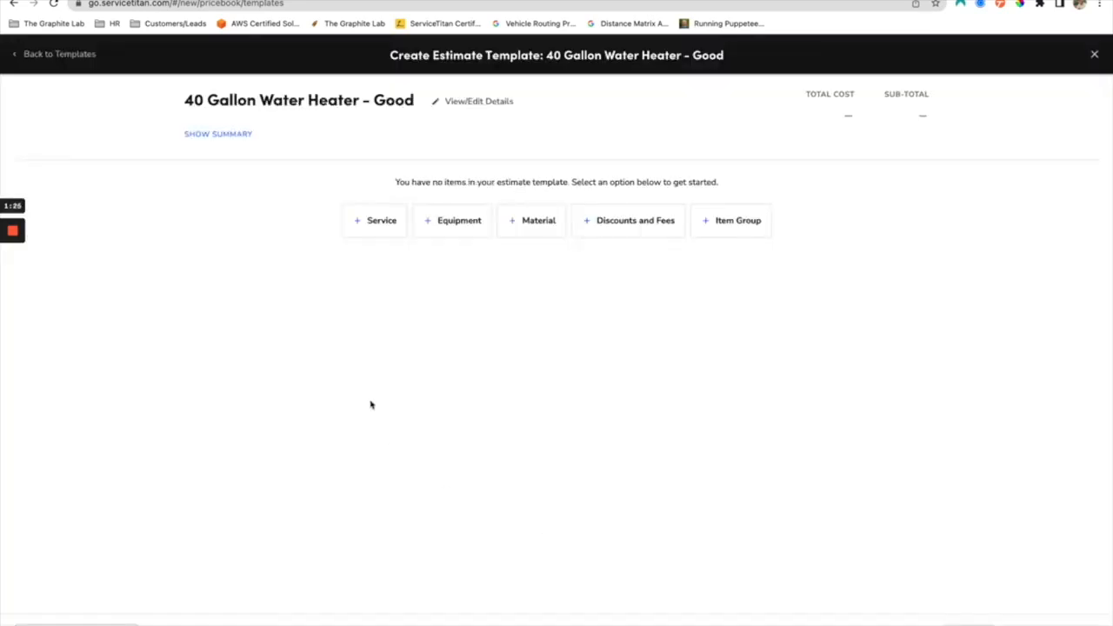
# Step: Add the 40 Gal Electric Water Heater service to the Good template and save it
pyautogui.click(358, 223)
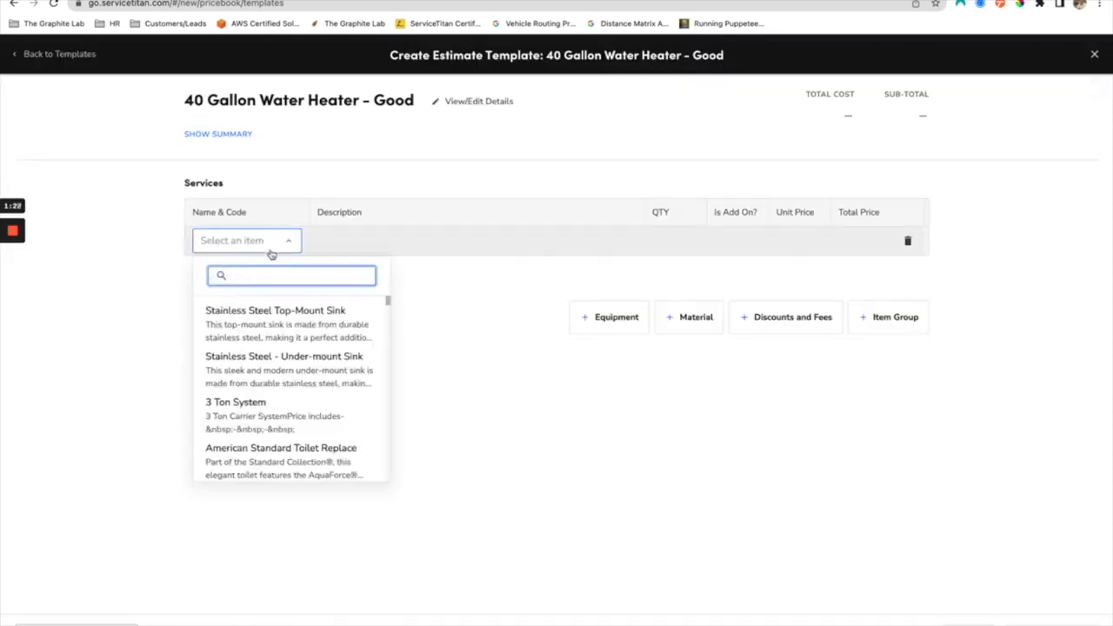
pyautogui.write('40 gallon water heater')
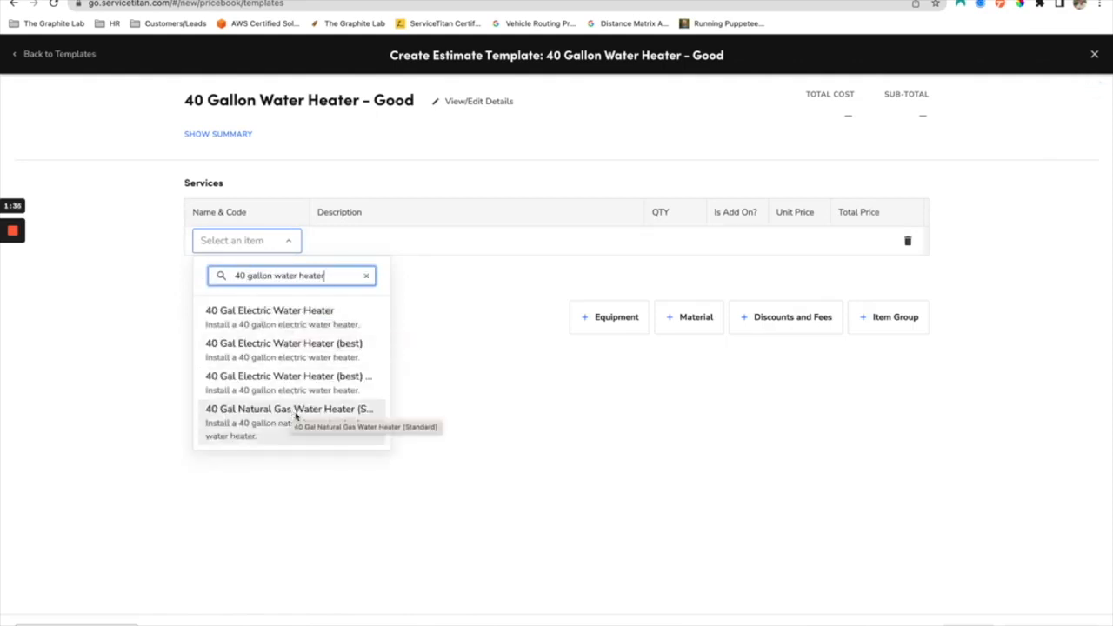
pyautogui.click(328, 318)
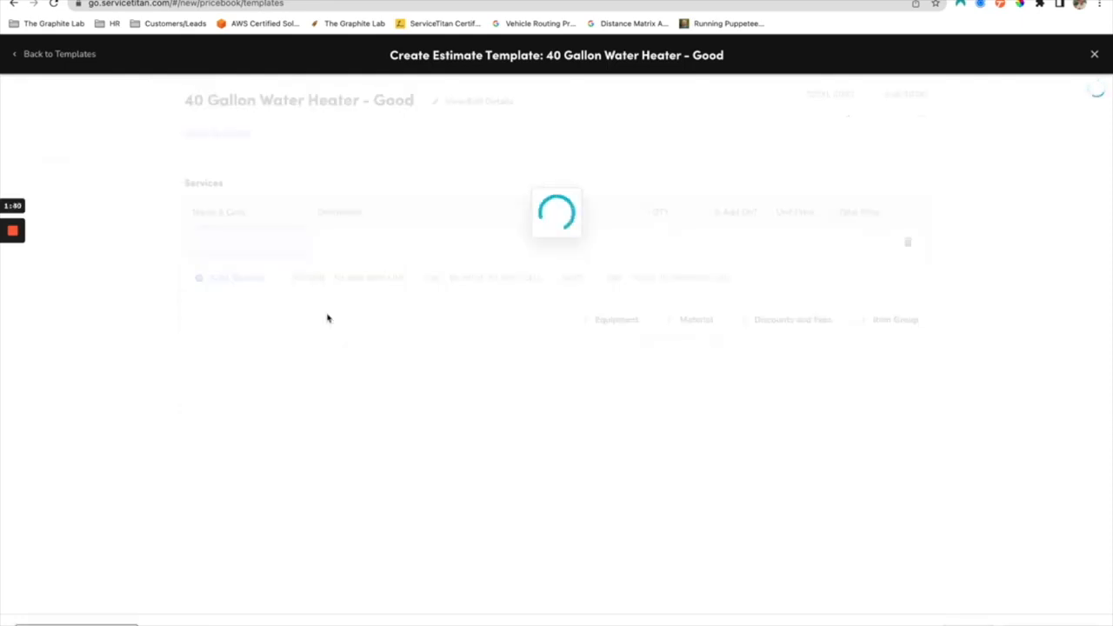
pyautogui.click(1050, 625)
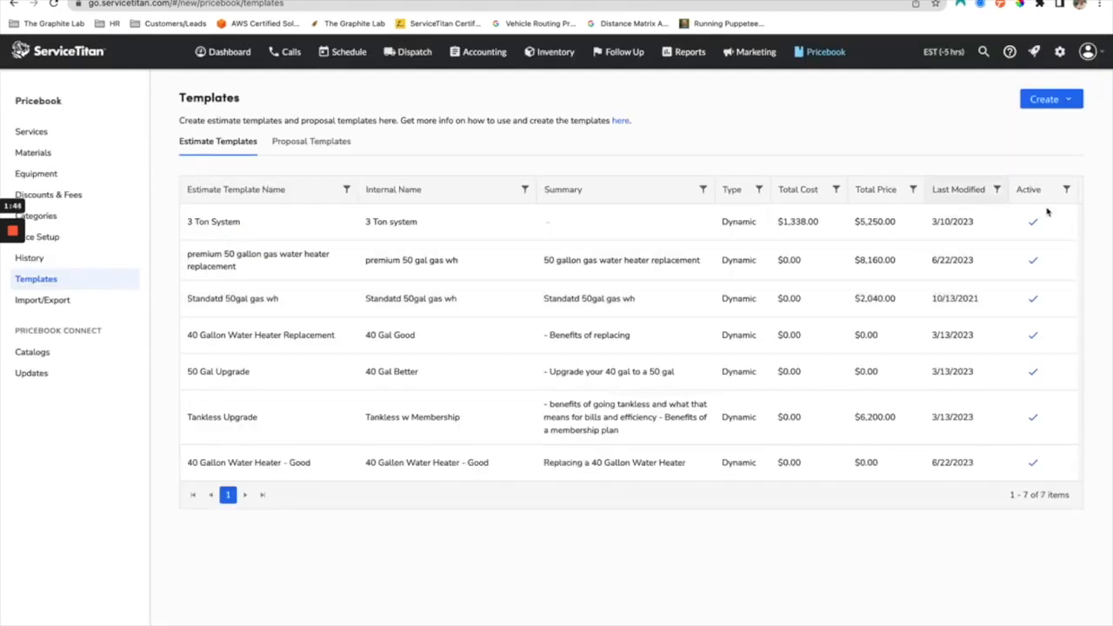
# Step: Duplicate the 40 Gallon Water Heater - Good template, using "40 Gallon Water Heater - Better" for both names
pyautogui.click(1060, 463)
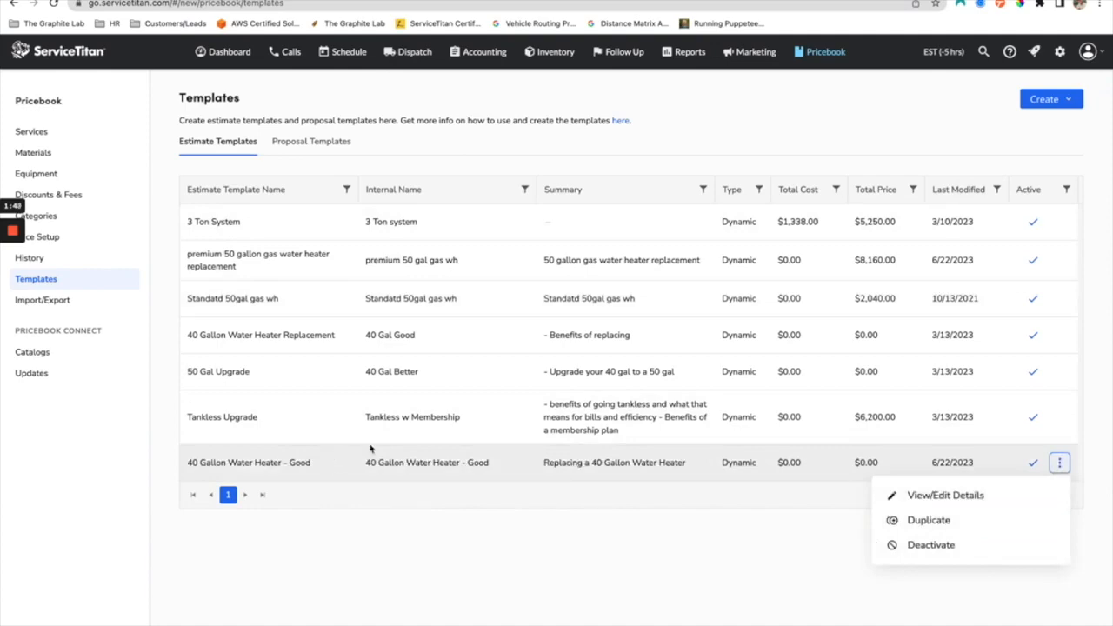
pyautogui.click(967, 522)
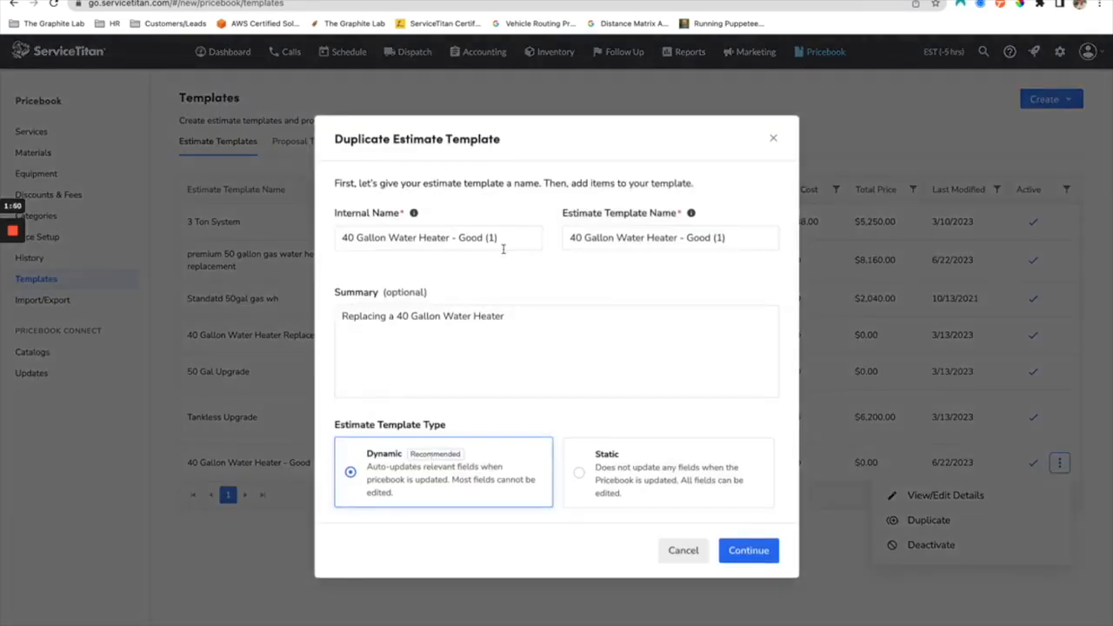
pyautogui.moveTo(503, 250); pyautogui.dragTo(459, 239)
pyautogui.write('Better')
pyautogui.moveTo(757, 241); pyautogui.dragTo(687, 241)
pyautogui.write('Better')
pyautogui.click(757, 552)
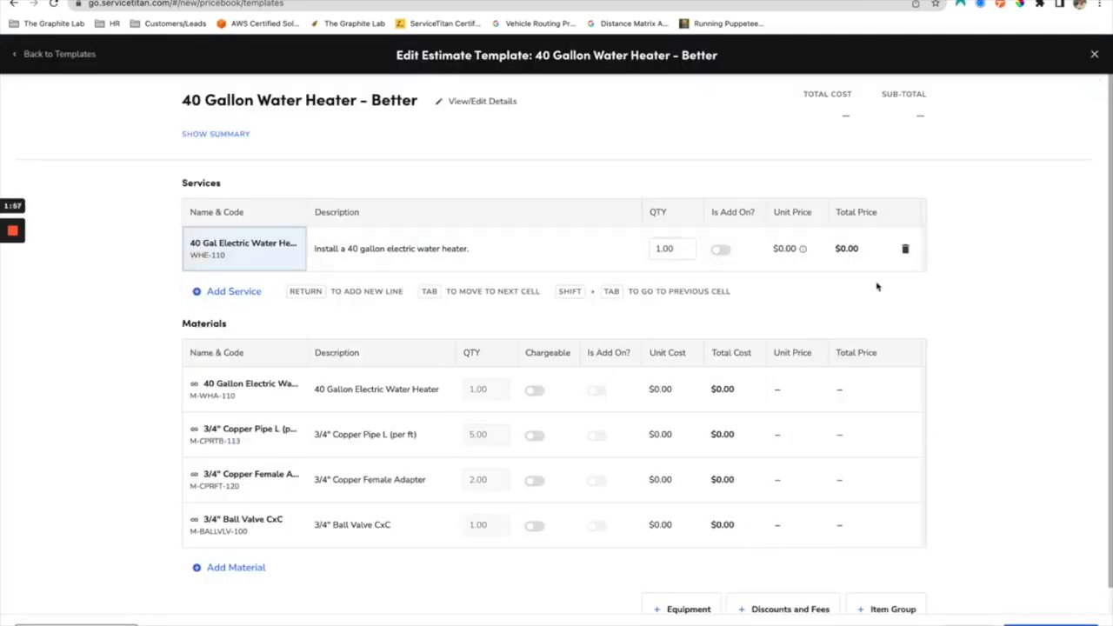
# Step: Replace the Better template's service with the 40 Gal Electric Water Heater (best) variant coded WHE-130 (1), and save the template
pyautogui.click(905, 248)
pyautogui.click(364, 224)
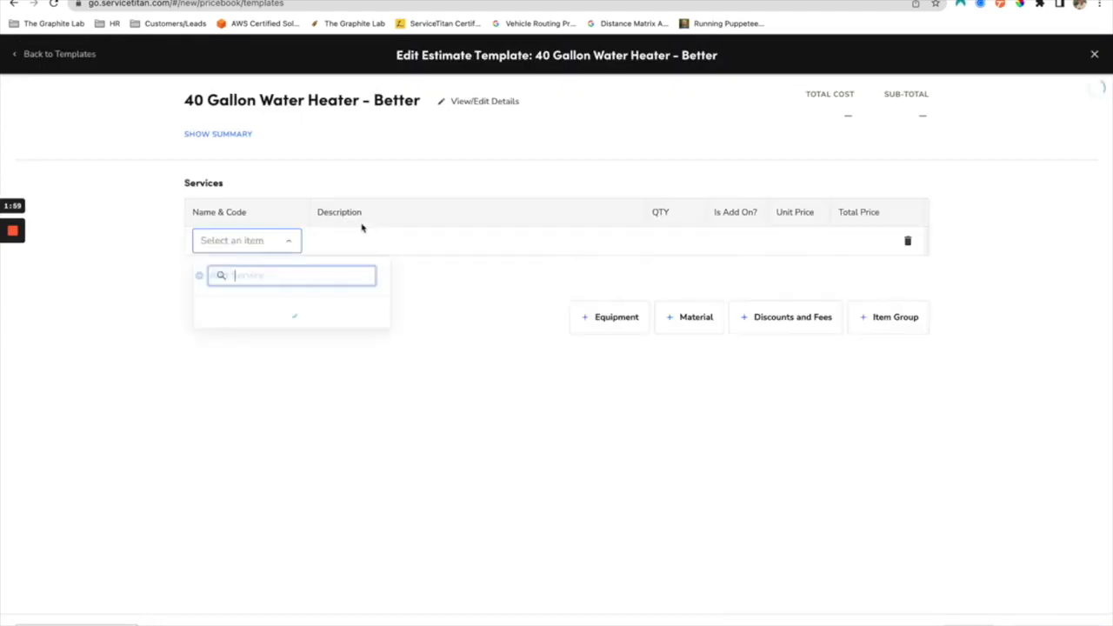
pyautogui.write('40 gallon')
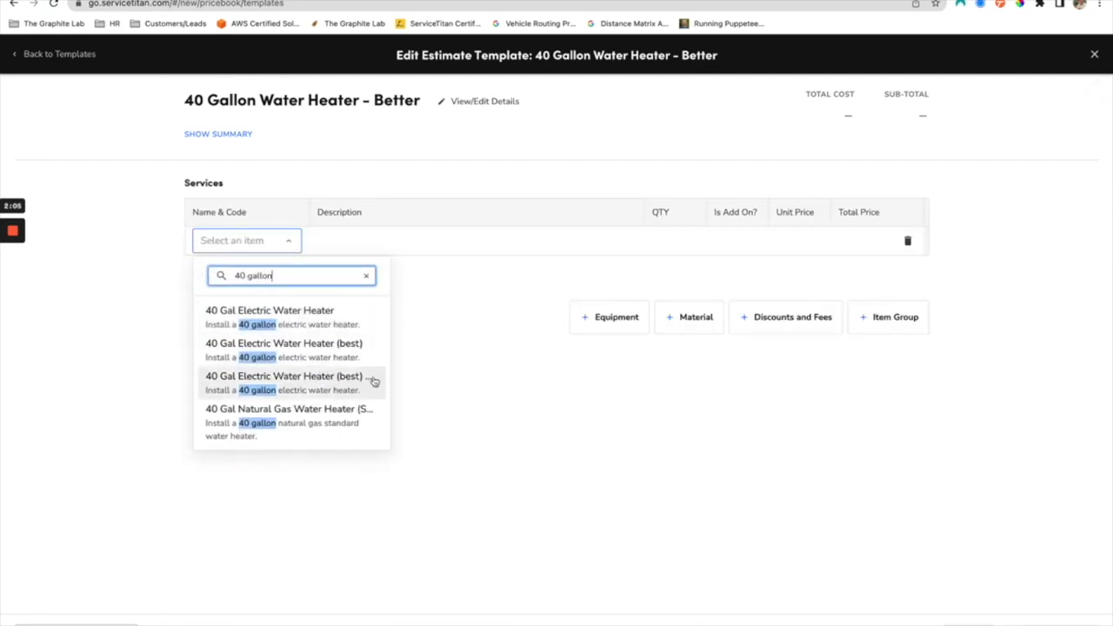
pyautogui.click(373, 382)
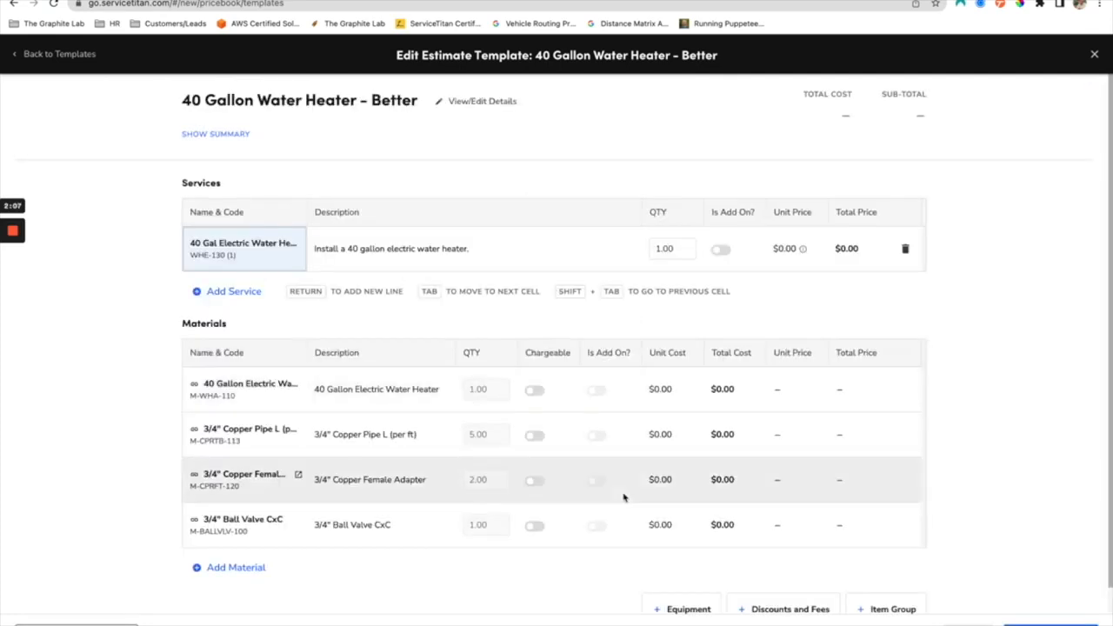
pyautogui.click(1032, 625)
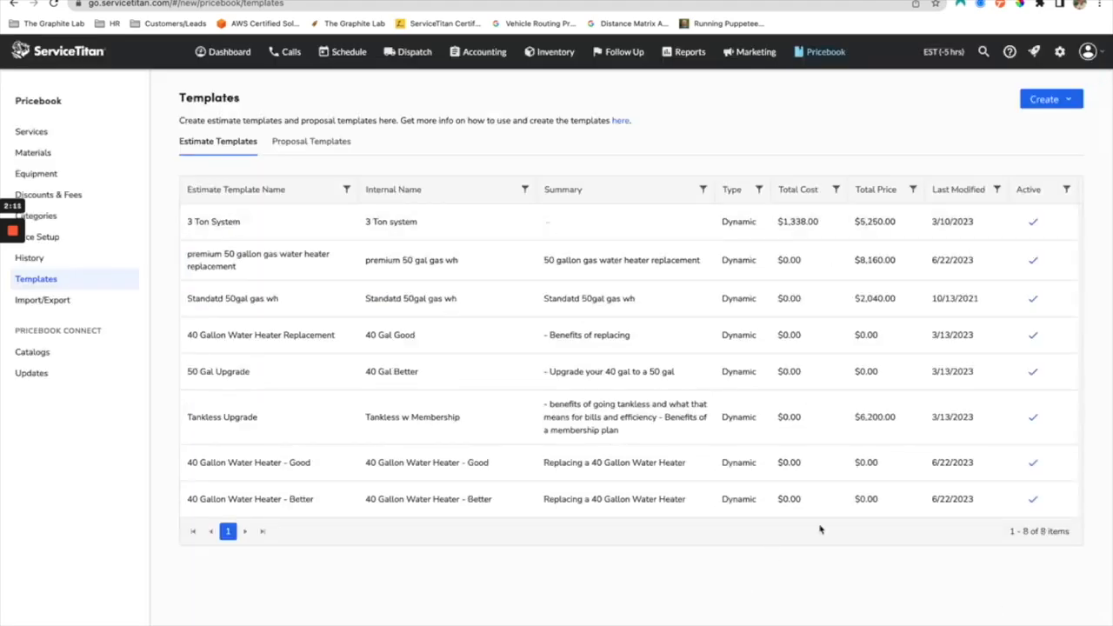
# Step: Duplicate the 40 Gallon Water Heater - Better template, using "40 Gallon Water Heater - Best" for both names
pyautogui.click(1058, 499)
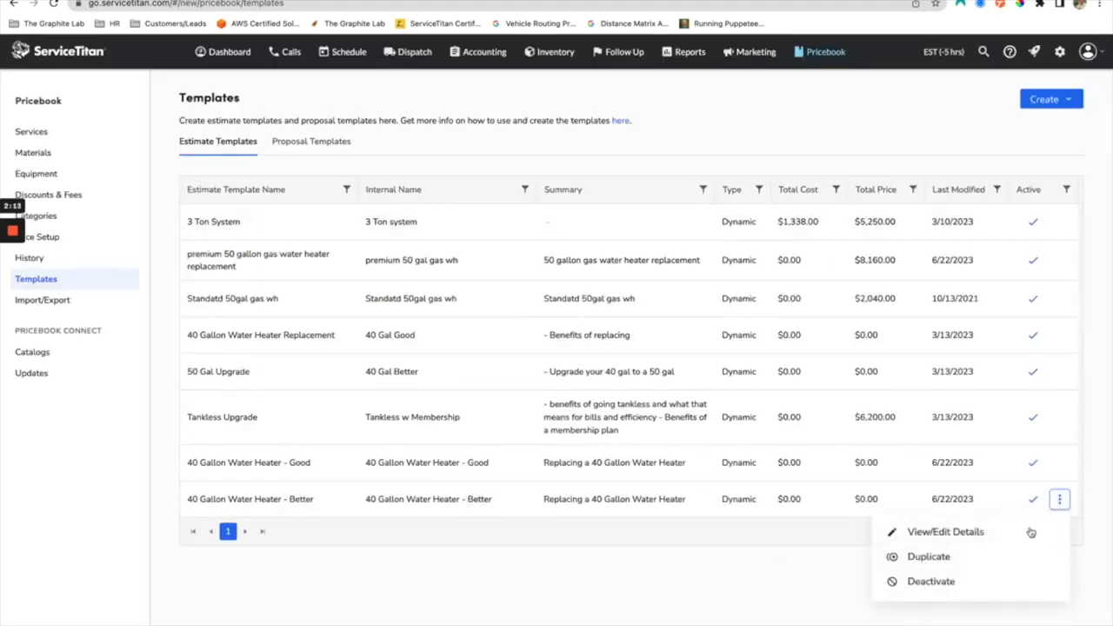
pyautogui.click(957, 557)
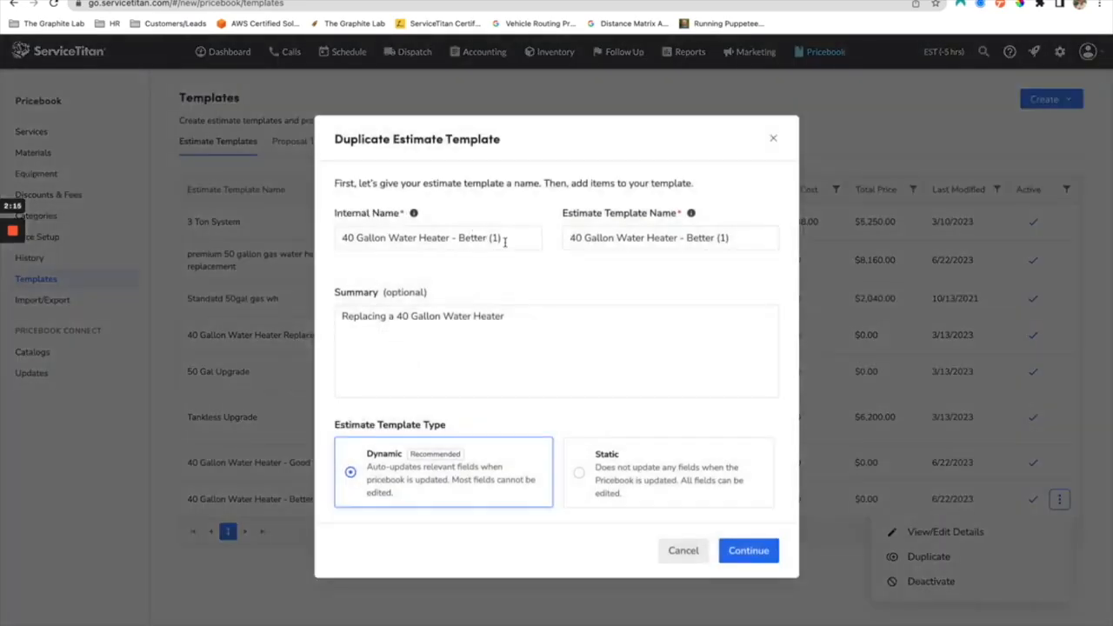
pyautogui.moveTo(504, 242); pyautogui.dragTo(459, 239)
pyautogui.write('Best')
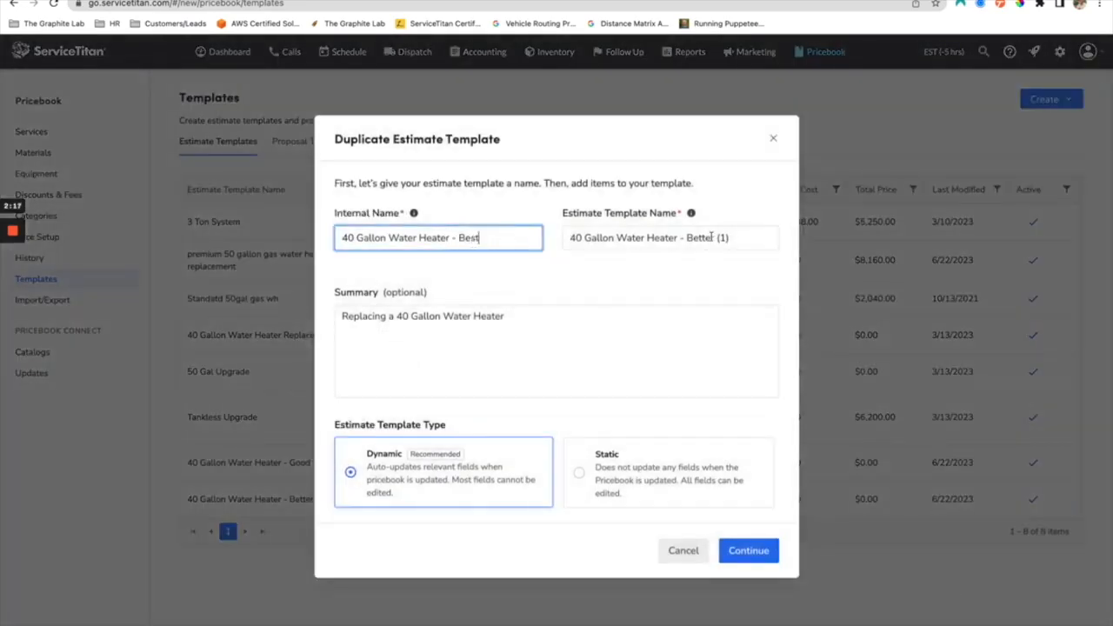
pyautogui.click(709, 237)
pyautogui.moveTo(729, 238); pyautogui.dragTo(687, 237)
pyautogui.write('Best')
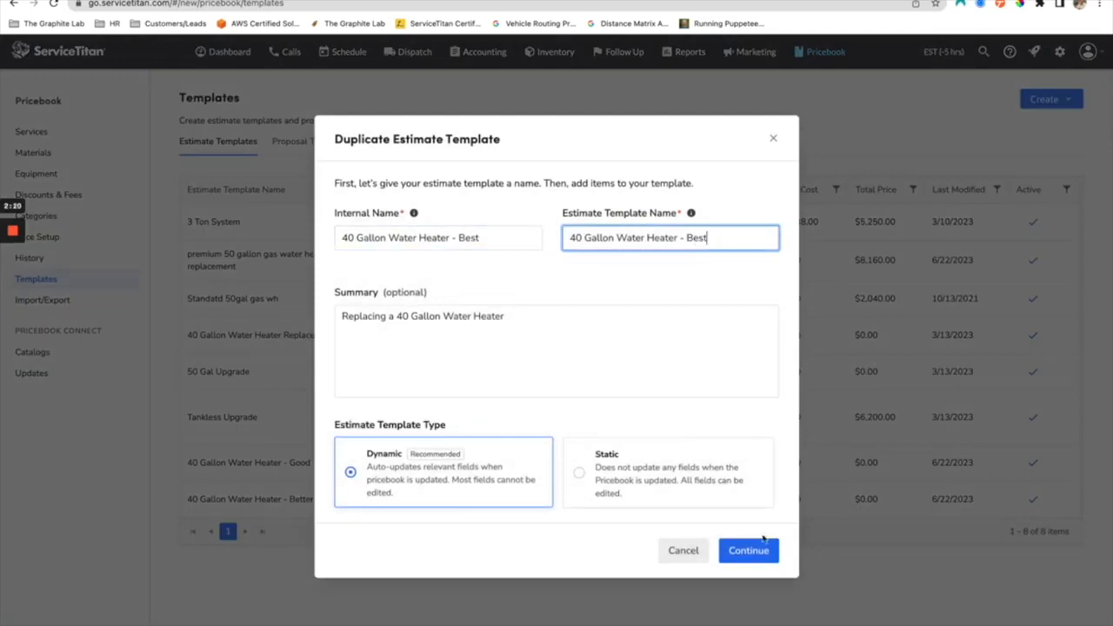
pyautogui.click(750, 551)
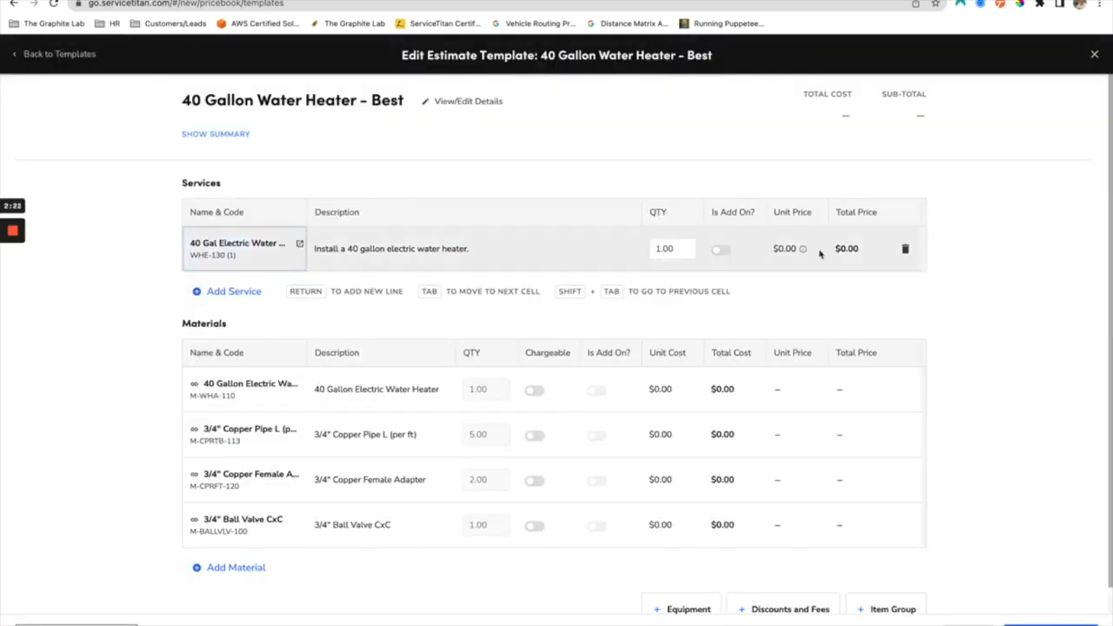
# Step: Replace the Best template's service with 40 Gal Electric Water Heater (best), code WHE-130
pyautogui.click(905, 249)
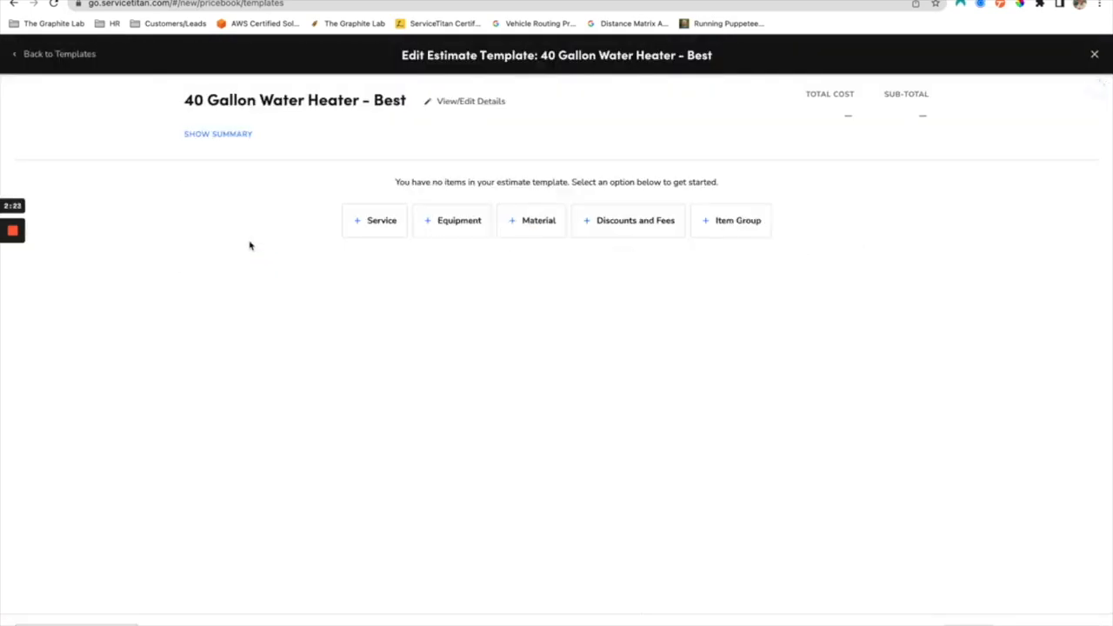
pyautogui.click(373, 222)
pyautogui.write('40 gallon')
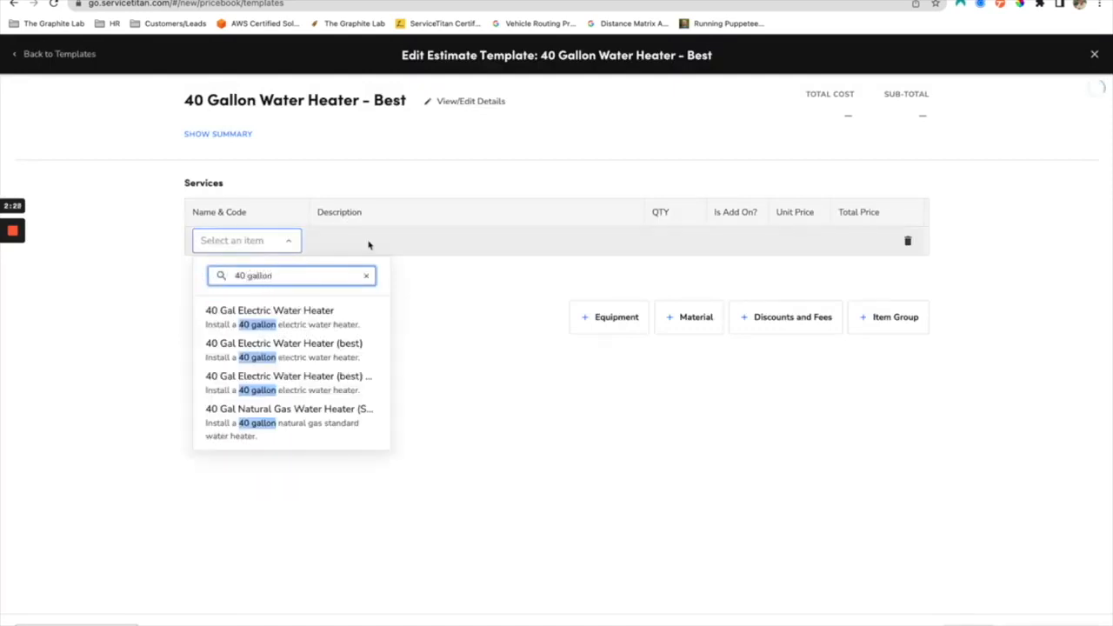
pyautogui.click(316, 362)
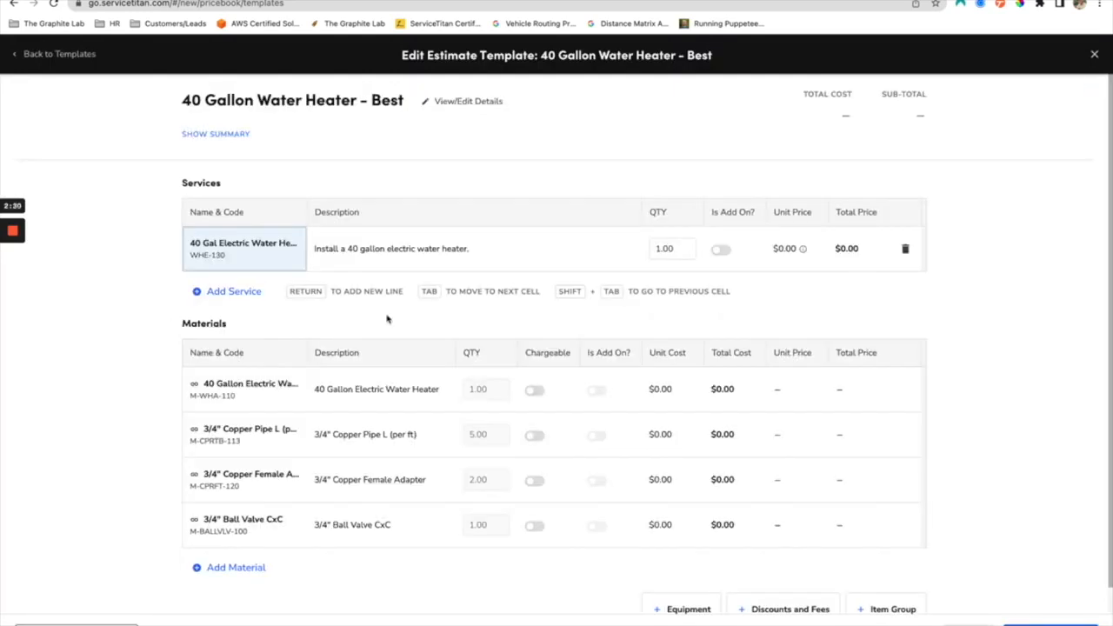
# Step: Add the Gold Membership service to the Best template and save it
pyautogui.click(211, 293)
pyautogui.write('members')
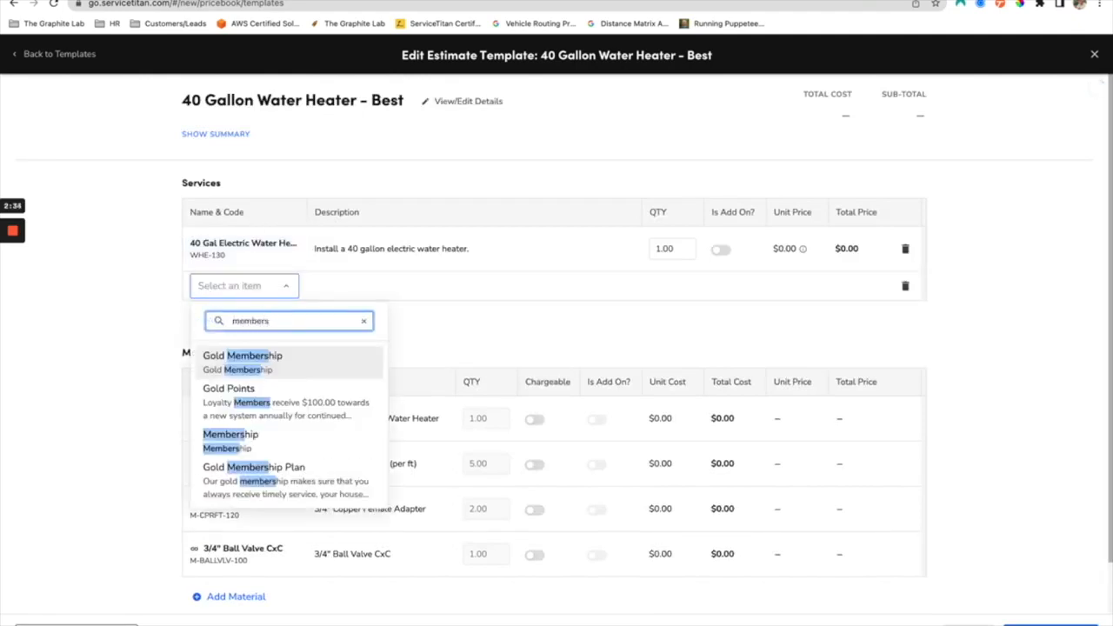
pyautogui.click(310, 357)
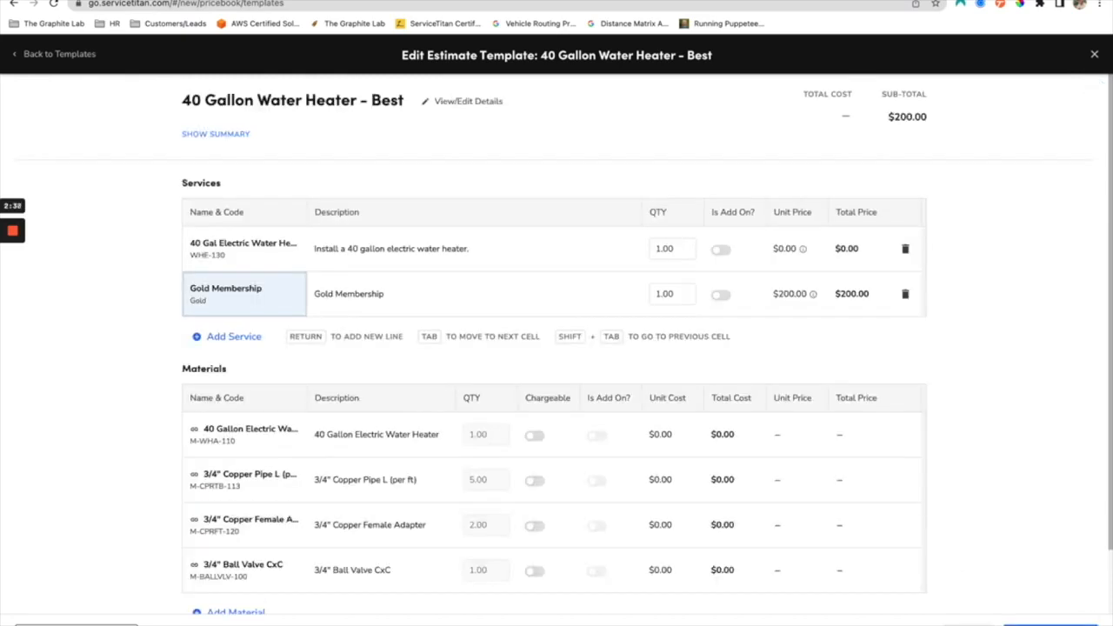
pyautogui.click(1051, 623)
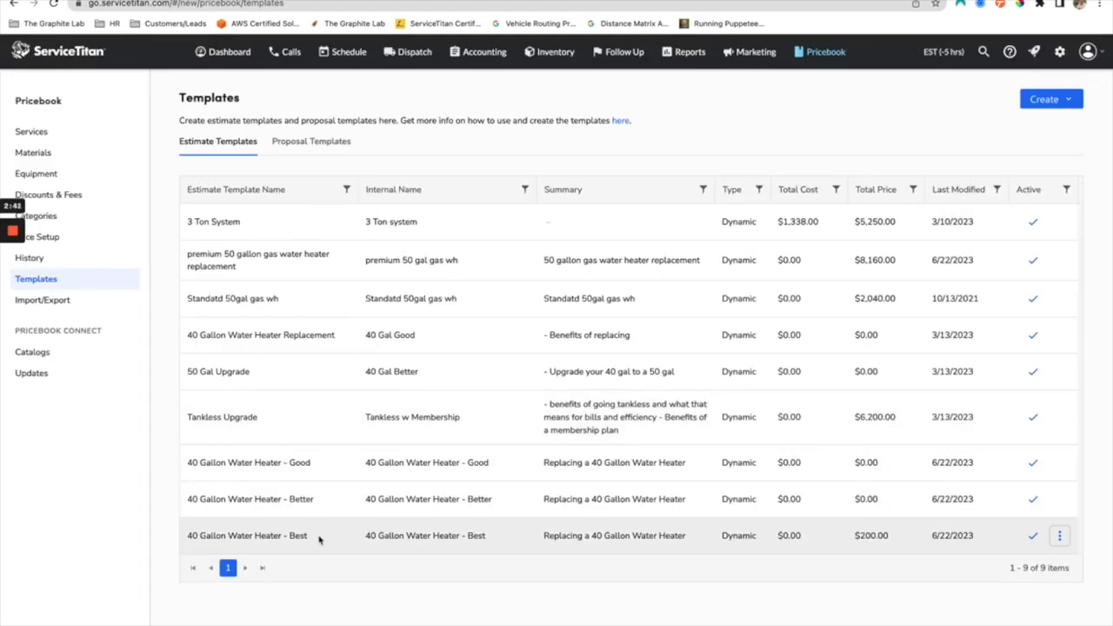
# Step: Start a new proposal template named "40 Gallon Water Heater Replacement"
pyautogui.click(1061, 106)
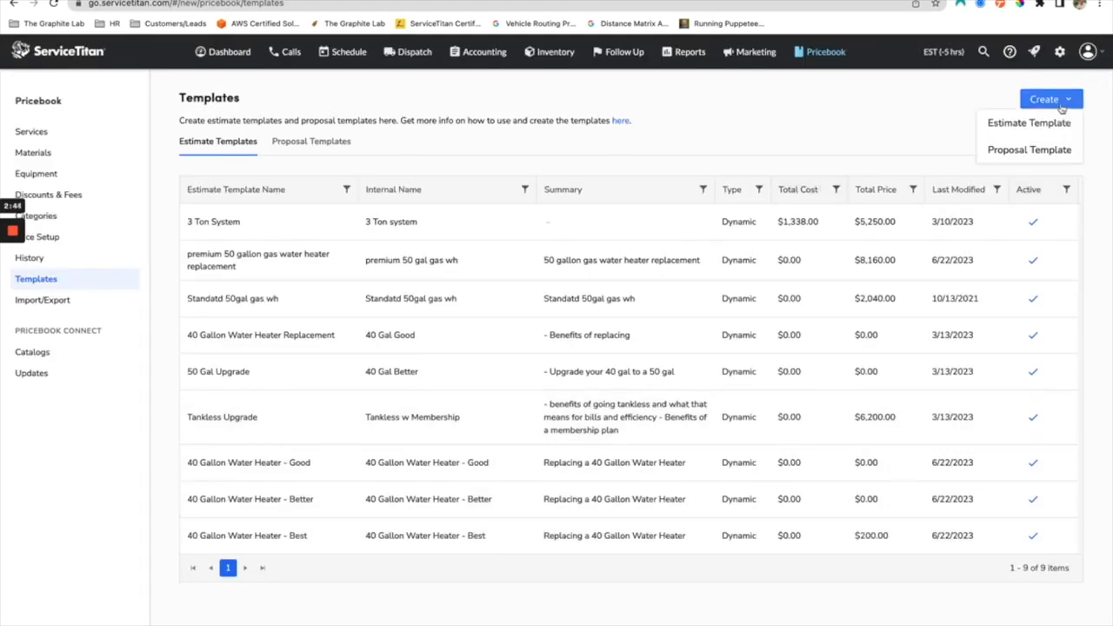
pyautogui.click(1035, 149)
pyautogui.click(412, 256)
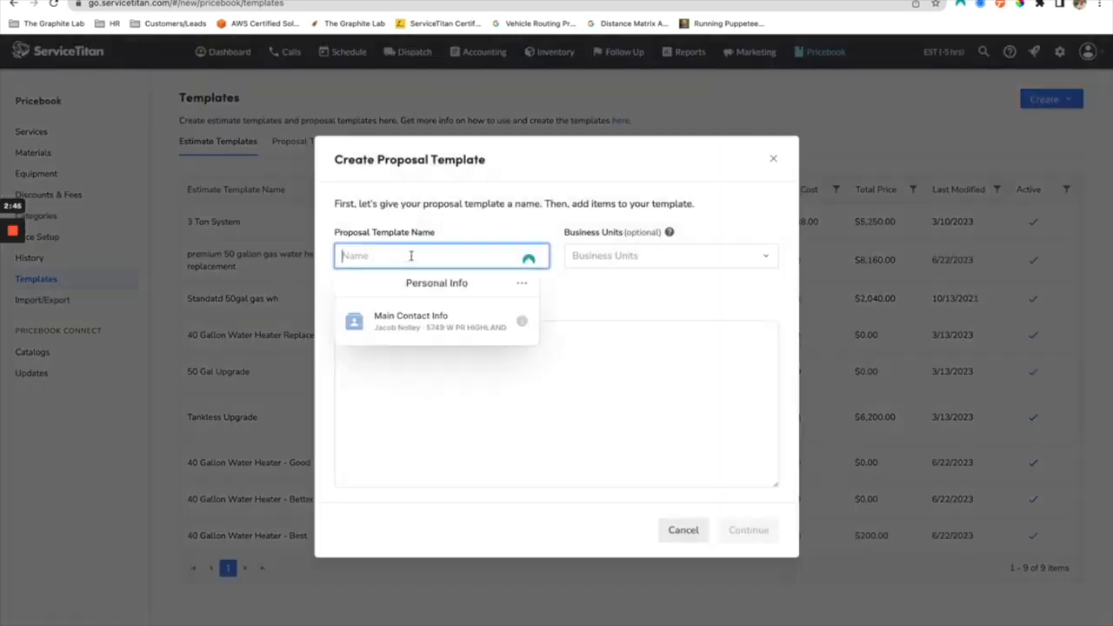
pyautogui.write('40 Gall')
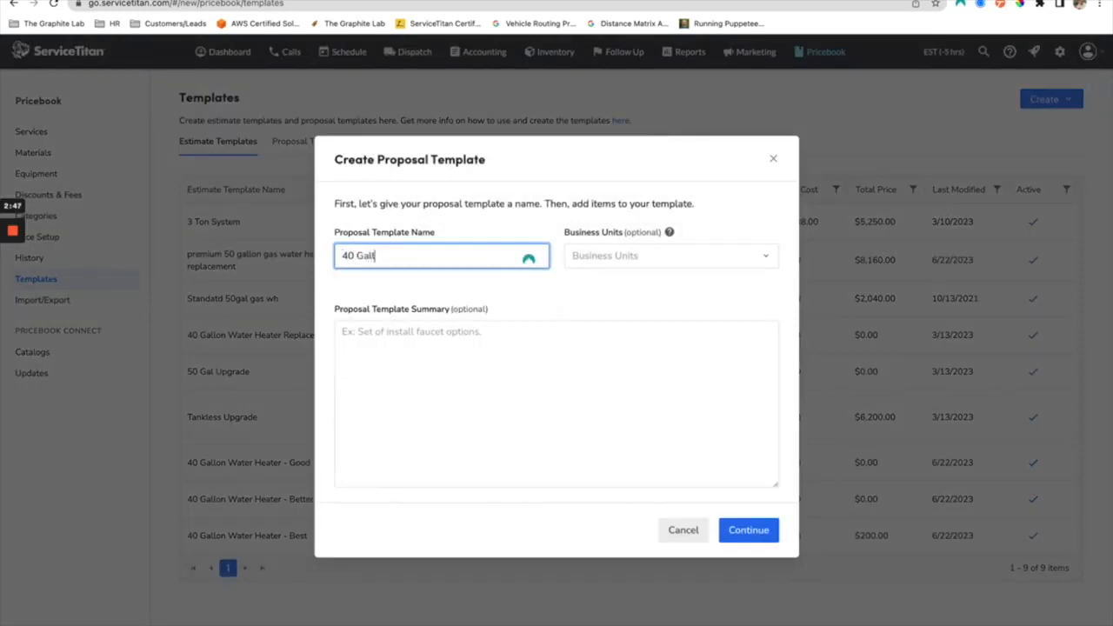
pyautogui.write('on Water Heater Replacement')
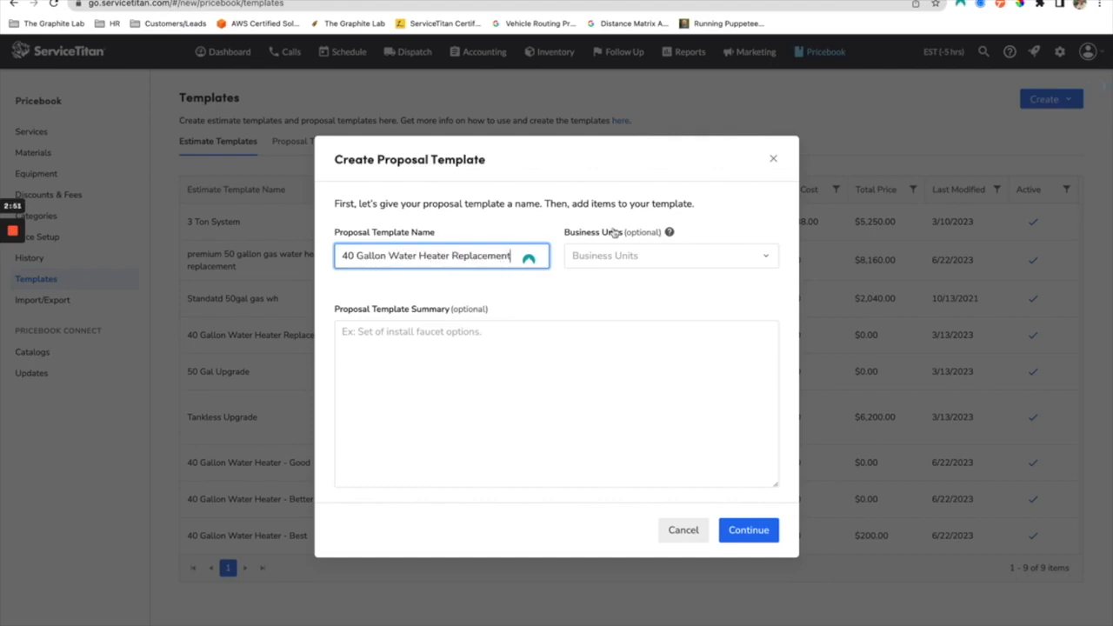
# Step: Assign the Plumbing Install, Service, Maintenance and Sales business units to the proposal template
pyautogui.click(598, 266)
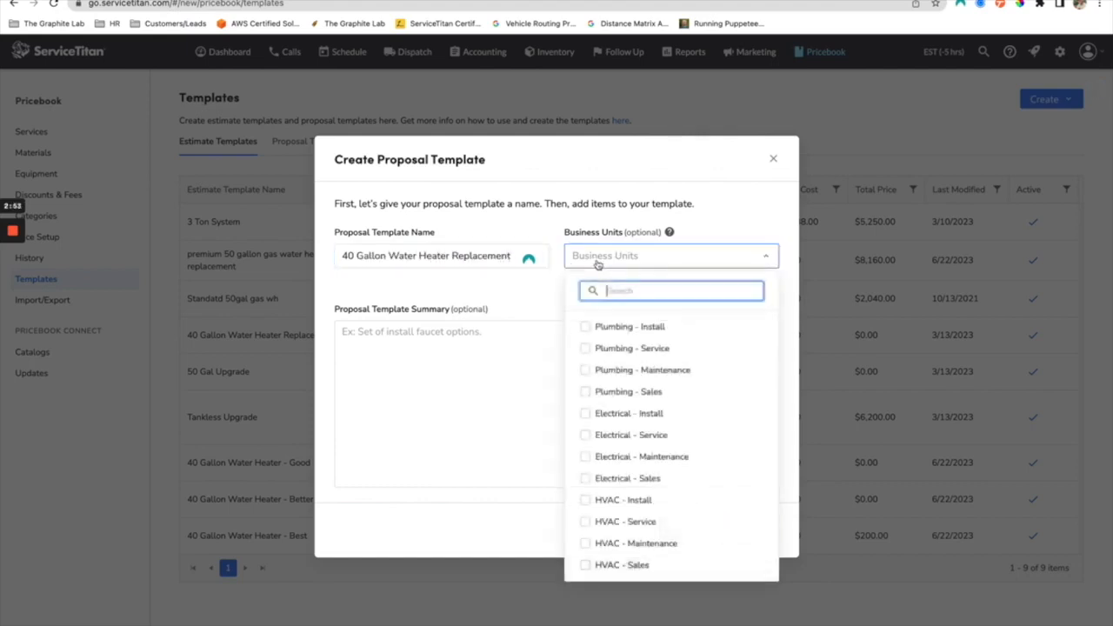
pyautogui.click(597, 331)
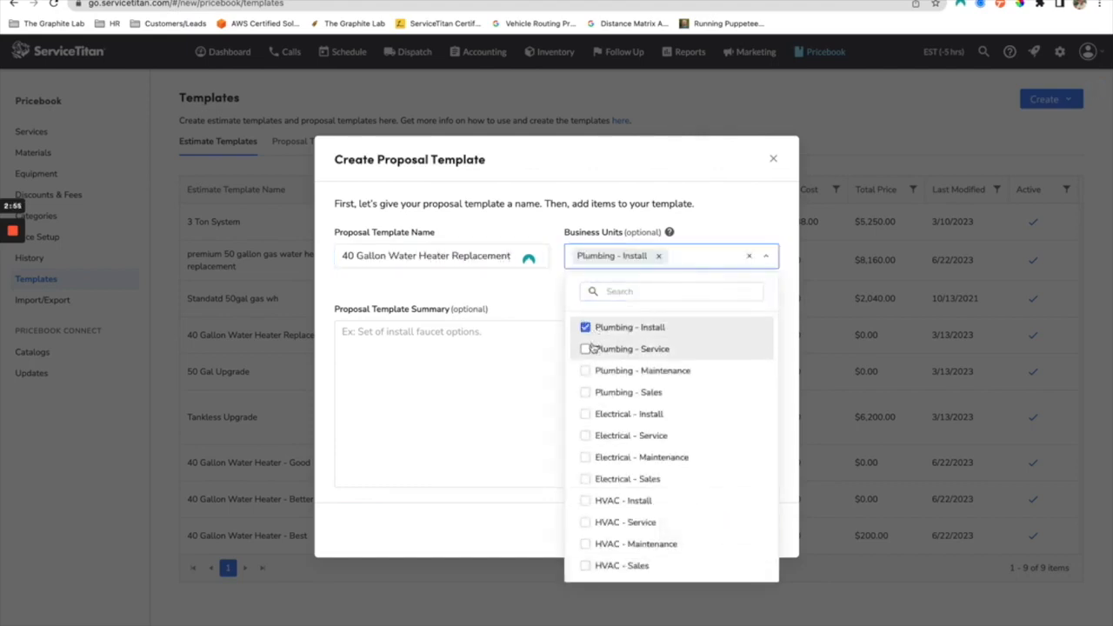
pyautogui.click(591, 349)
pyautogui.click(592, 371)
pyautogui.click(592, 392)
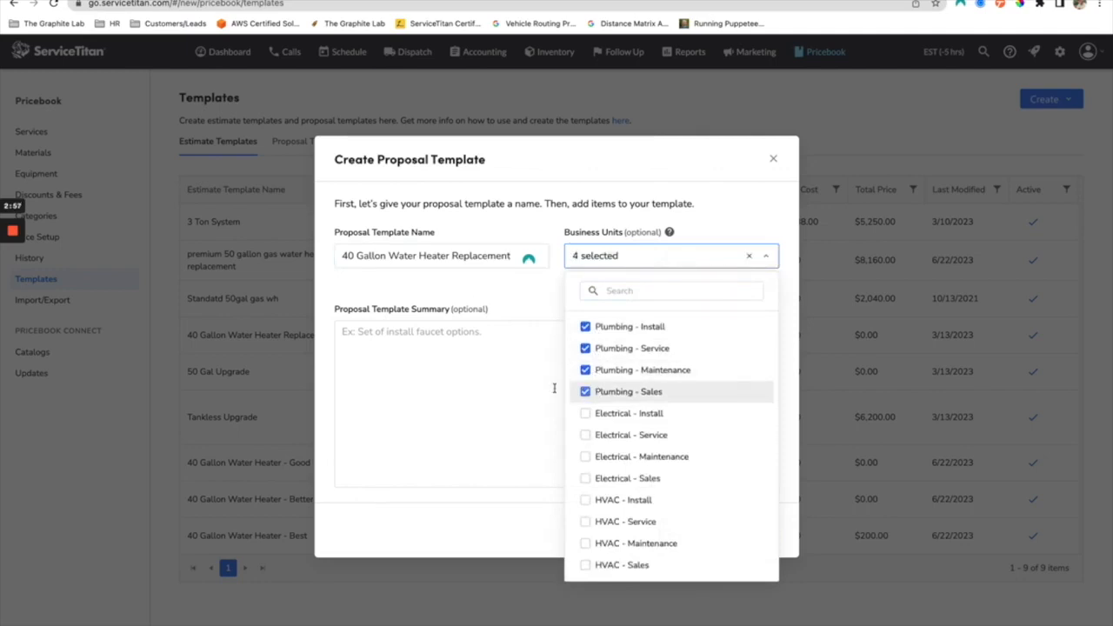
# Step: Enter the proposal template summary "Set of Install Options for 40 Gallon Water Heaters" and continue to building the proposal
pyautogui.click(501, 296)
pyautogui.click(409, 394)
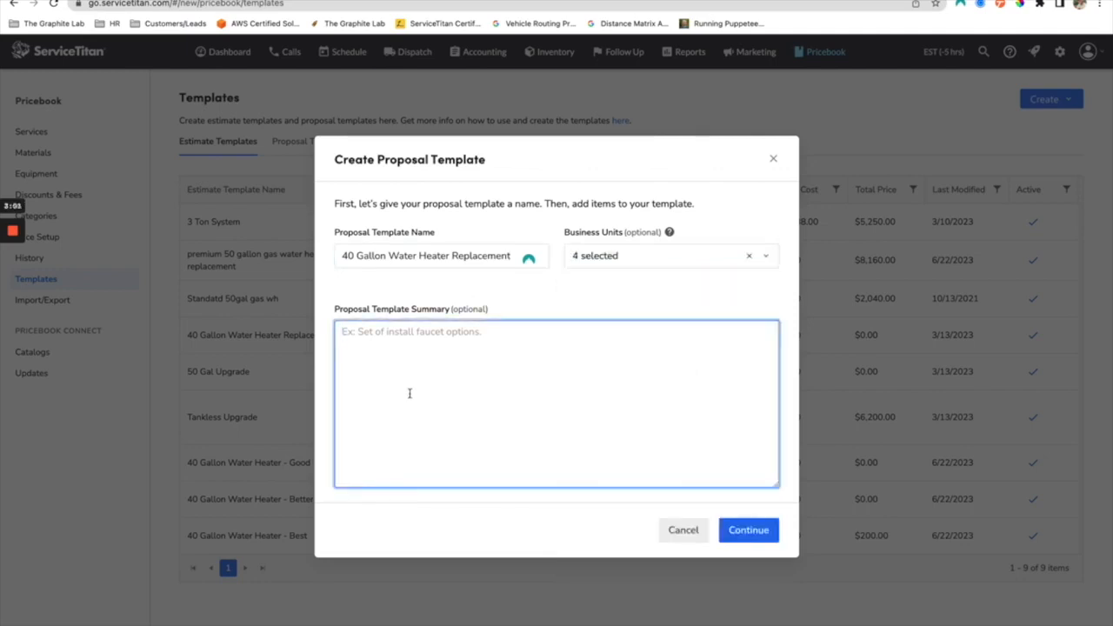
pyautogui.write('Set of Install Options for 40 Gallon Water Heaters')
pyautogui.click(750, 538)
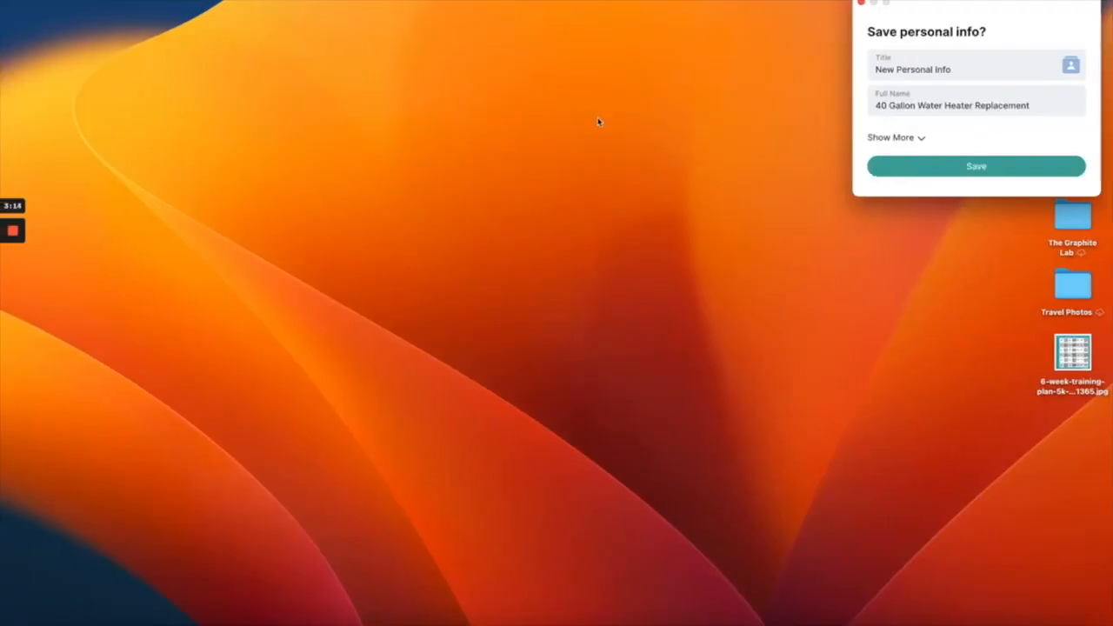
pyautogui.hotkey('ctrl', 'Right')
# Step: Try the proposal types Basic, Better, Best and Basic, Premium, Premium Plus, clearing each one again
pyautogui.scroll(-5, 287, 305)
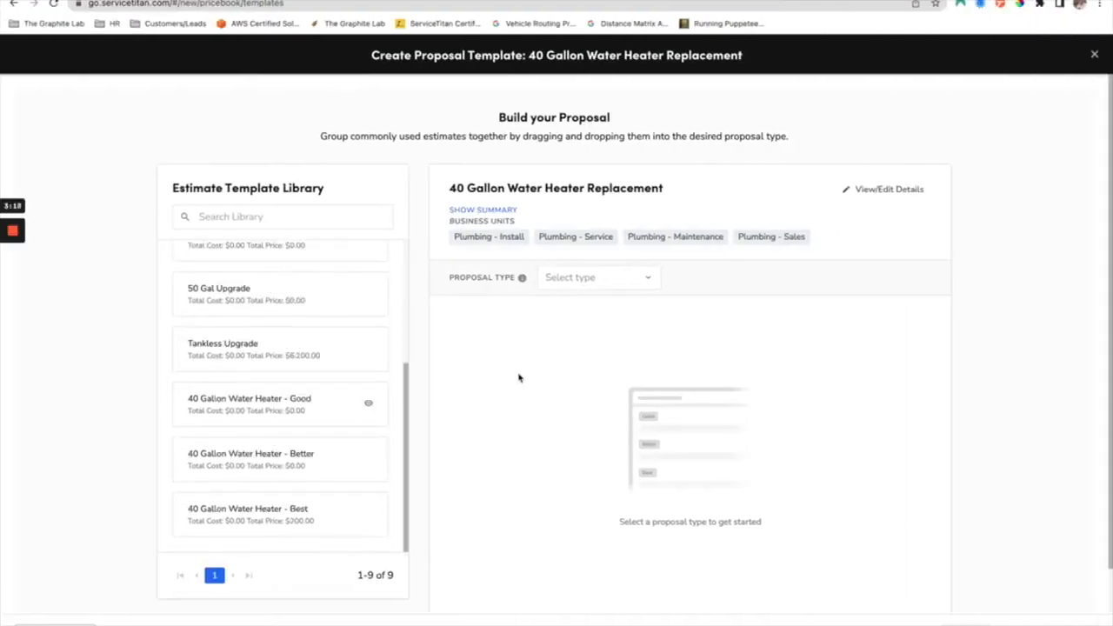
pyautogui.scroll(-1, 645, 394)
pyautogui.scroll(5, 374, 336)
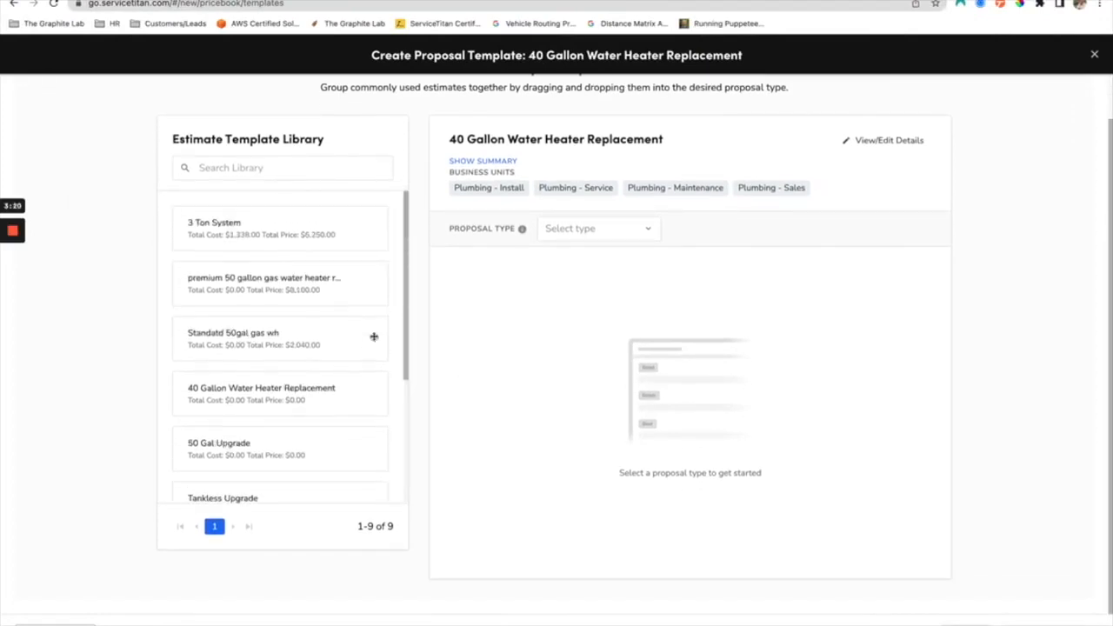
pyautogui.click(583, 231)
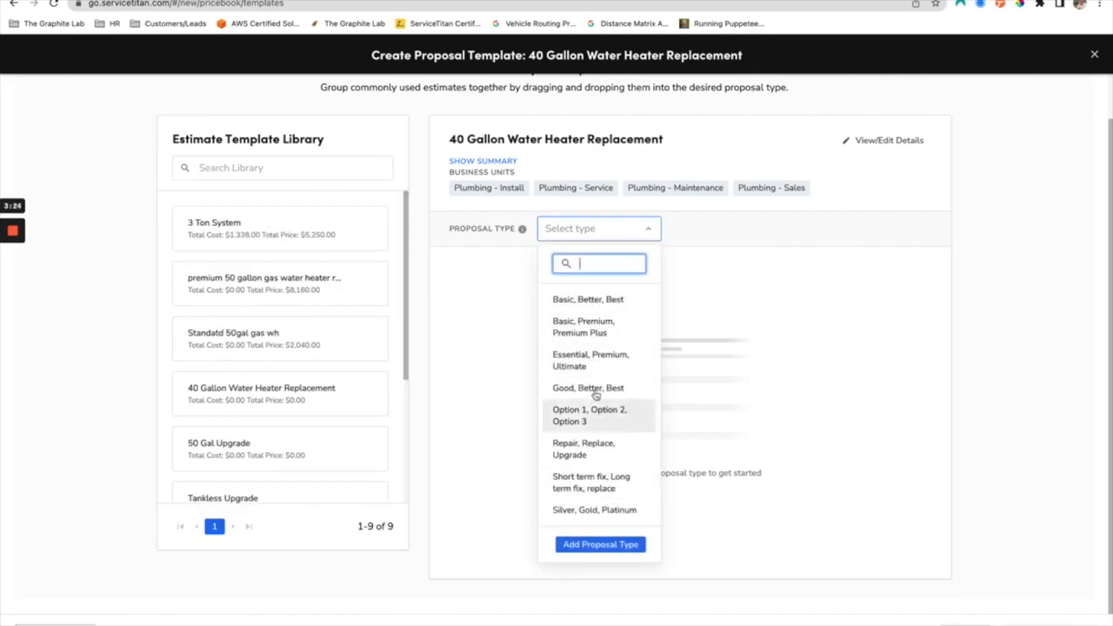
pyautogui.click(598, 301)
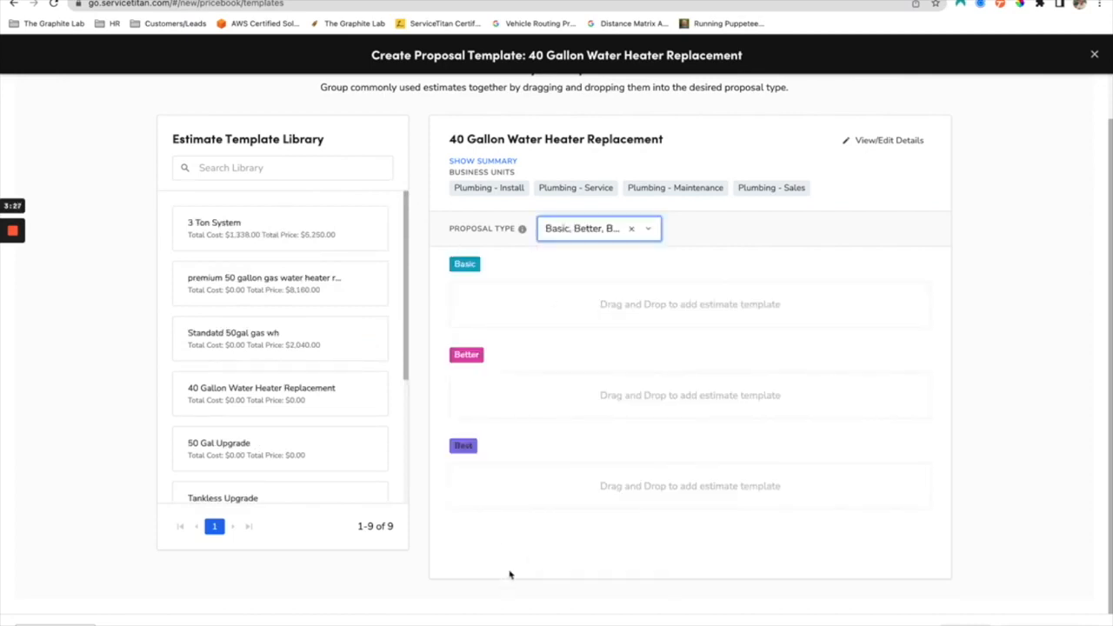
pyautogui.click(631, 230)
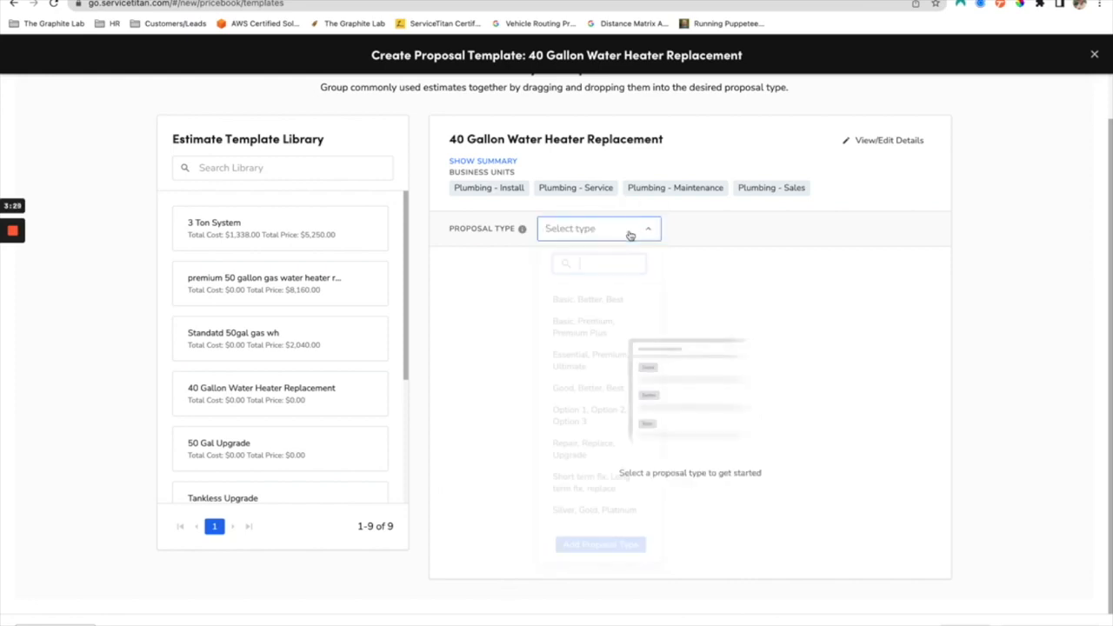
pyautogui.click(578, 329)
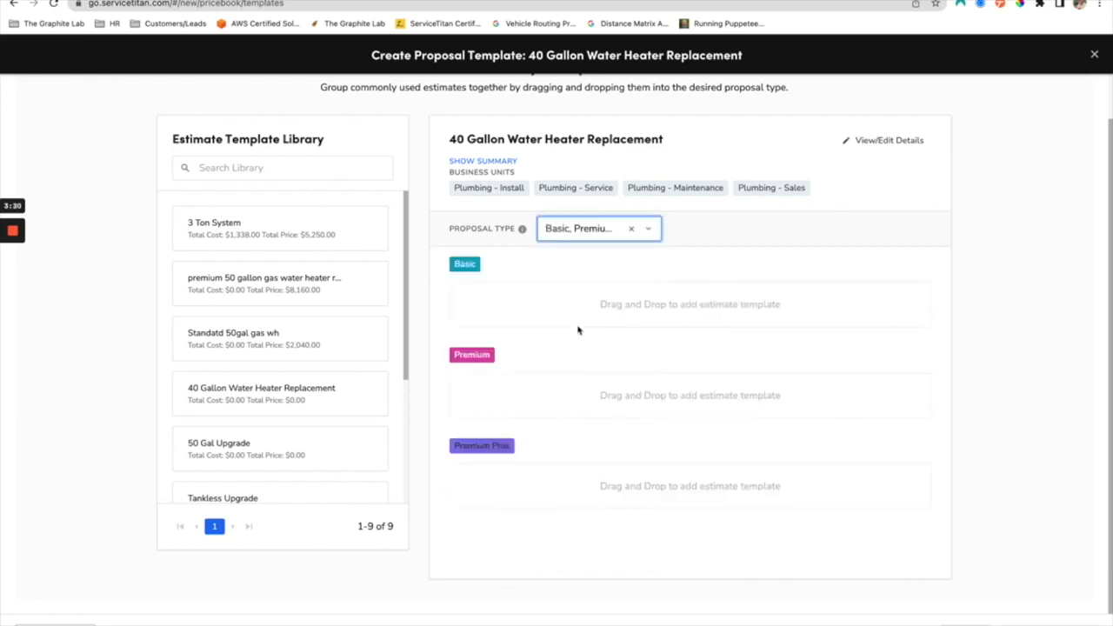
pyautogui.click(632, 229)
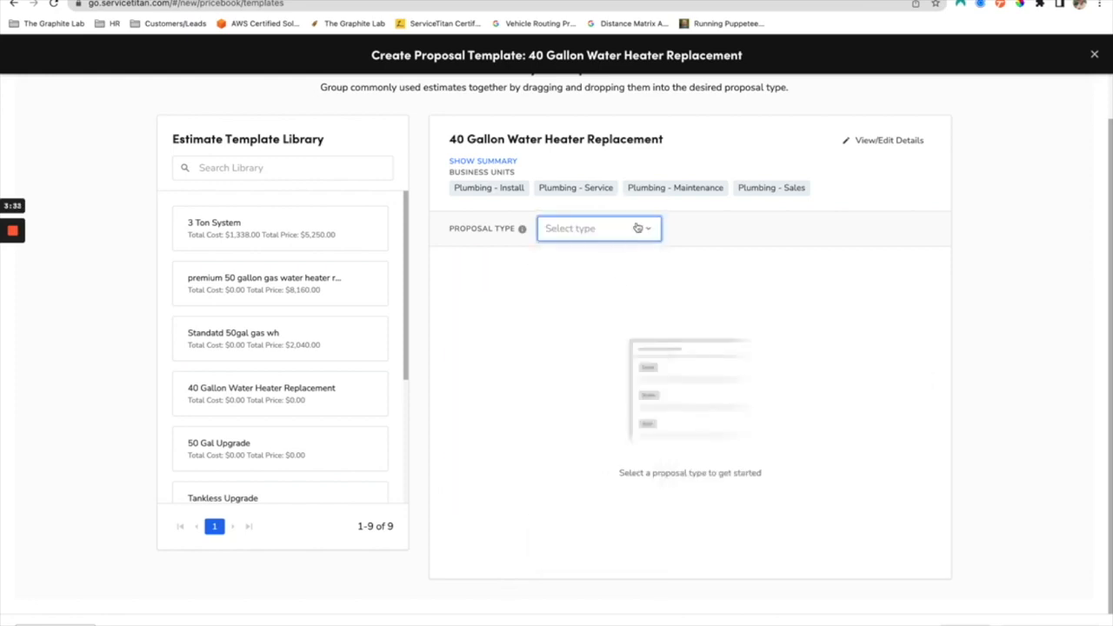
# Step: Set the proposal type to Good, Better, Best and fill it with 40 Gallon Water Heater - Good, Tankless Upgrade and 40 Gallon Water Heater - Best respectively
pyautogui.click(638, 227)
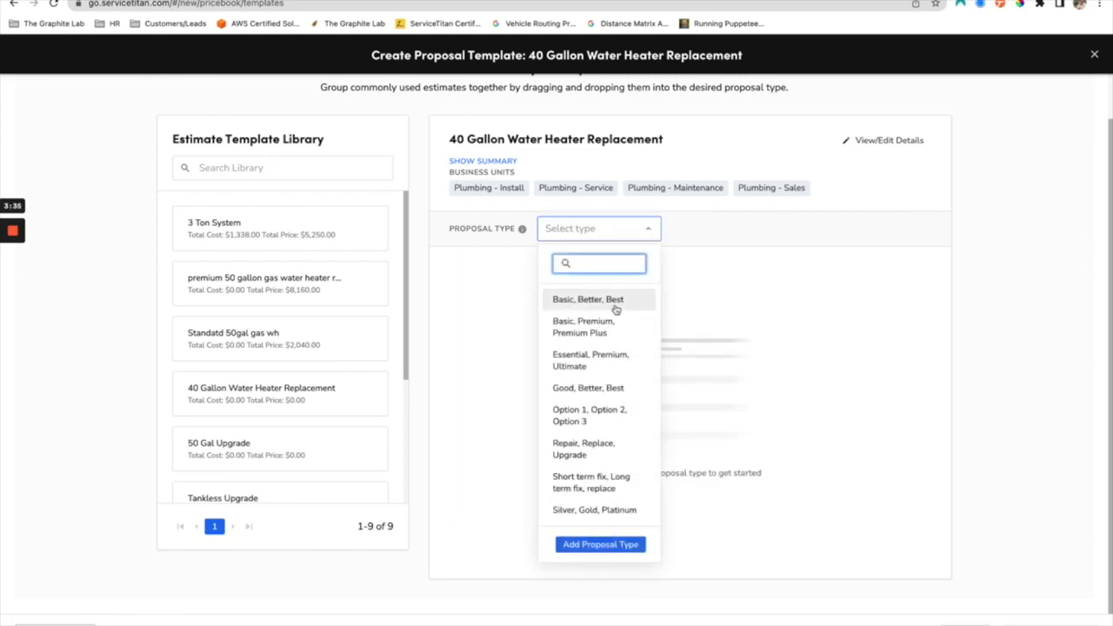
pyautogui.click(619, 393)
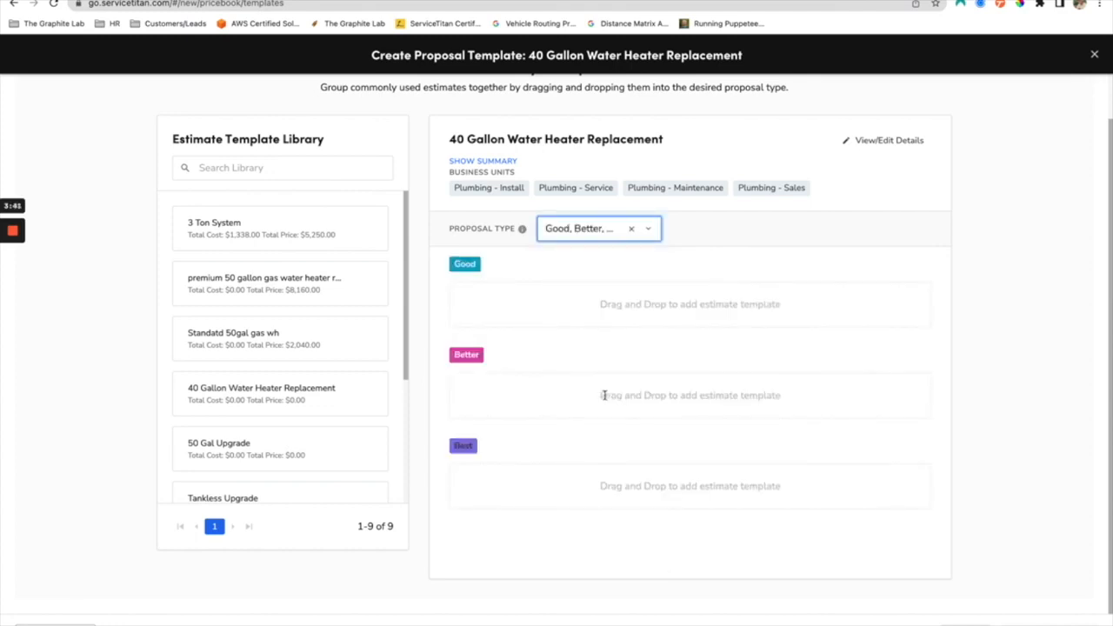
pyautogui.scroll(-3, 348, 342)
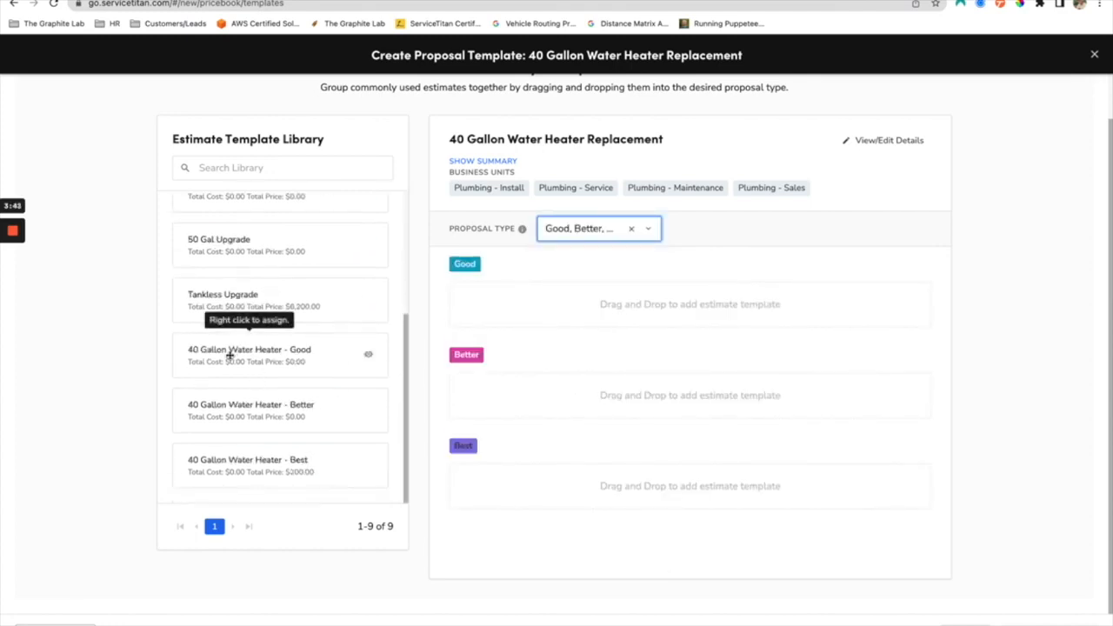
pyautogui.moveTo(231, 354); pyautogui.dragTo(487, 306)
pyautogui.moveTo(270, 361); pyautogui.dragTo(516, 392)
pyautogui.moveTo(252, 466); pyautogui.dragTo(504, 490)
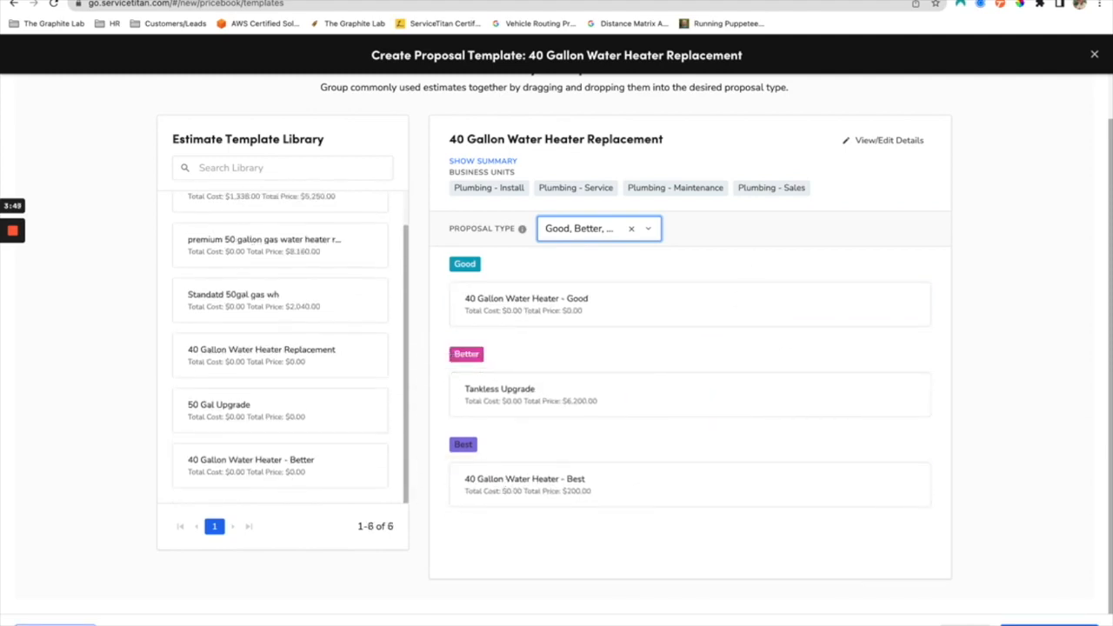
# Step: Save the finished 40 Gallon Water Heater Replacement proposal template and show the list of proposal templates
pyautogui.click(1095, 54)
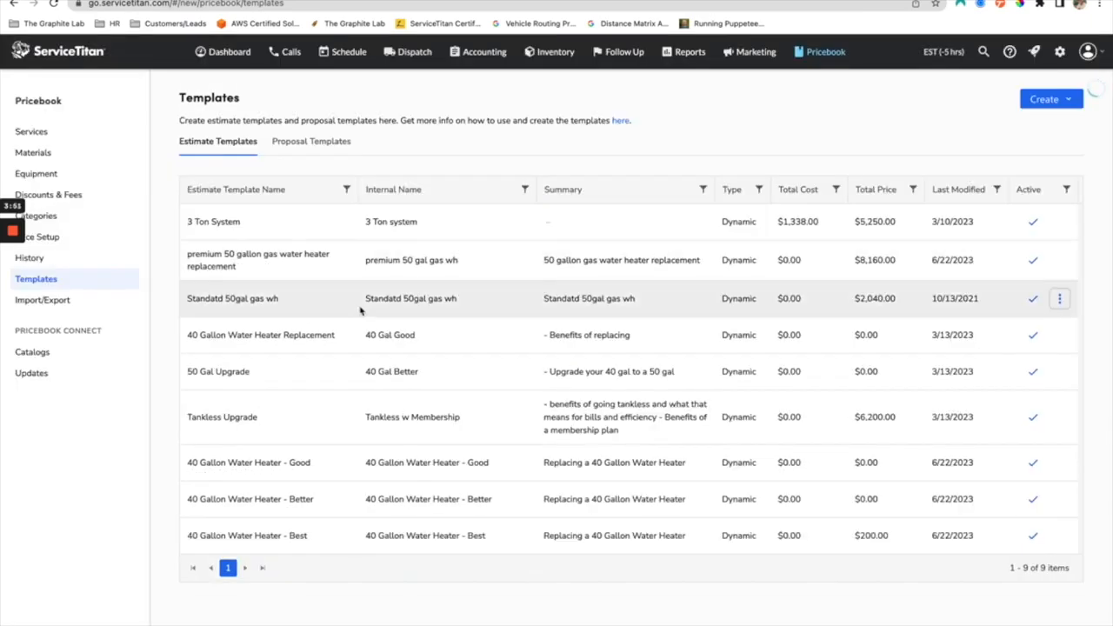
pyautogui.click(322, 144)
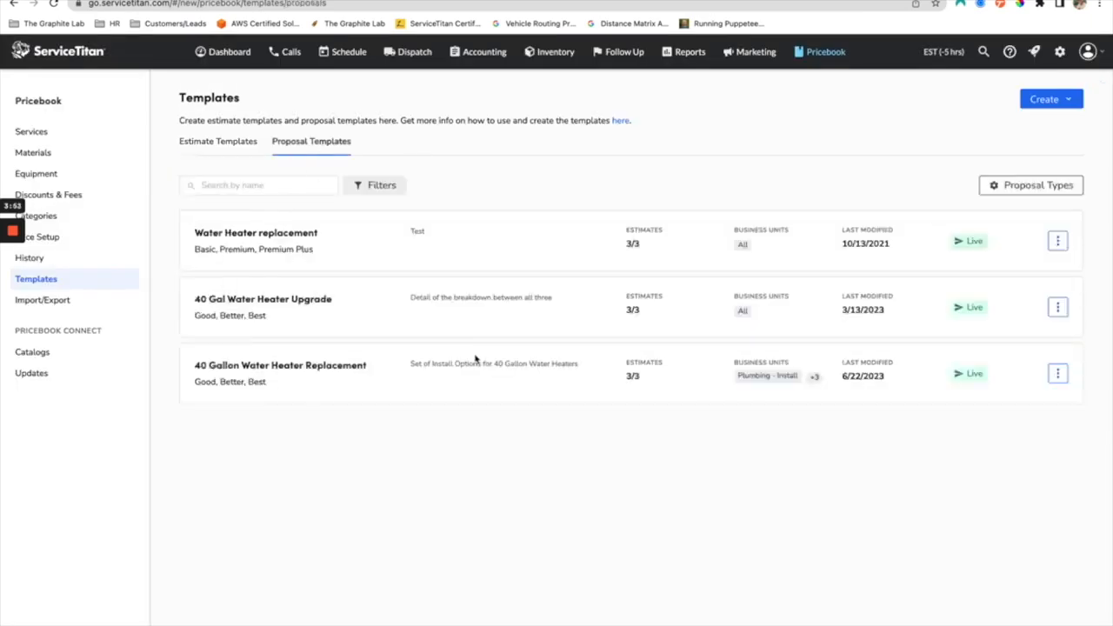